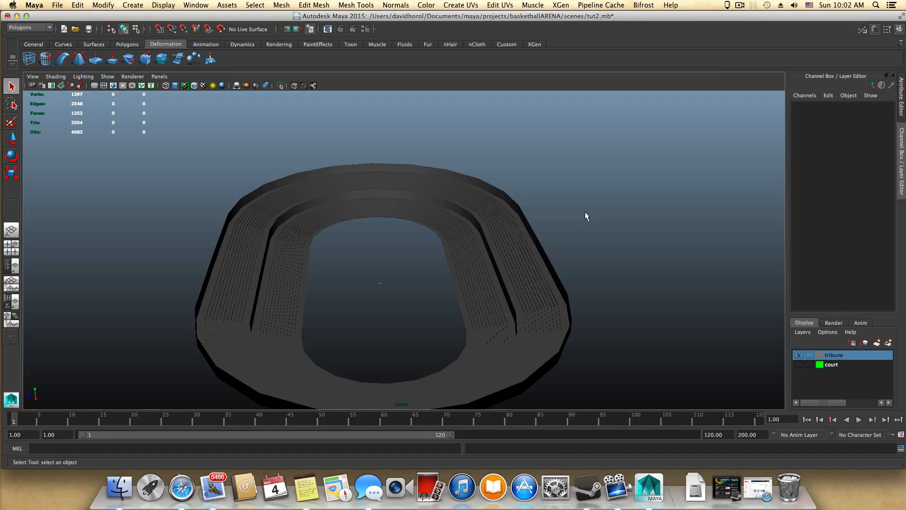
Select the tribune mesh and examine the slope and height of its two seating tiers from several angles
alt+drag(454, 218, 471, 258)
click(464, 217)
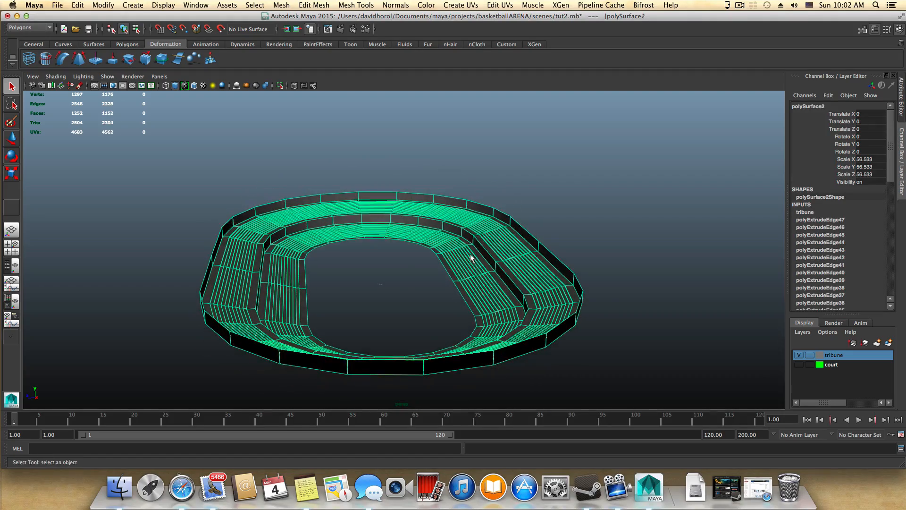
scroll(601, 307, up, 10)
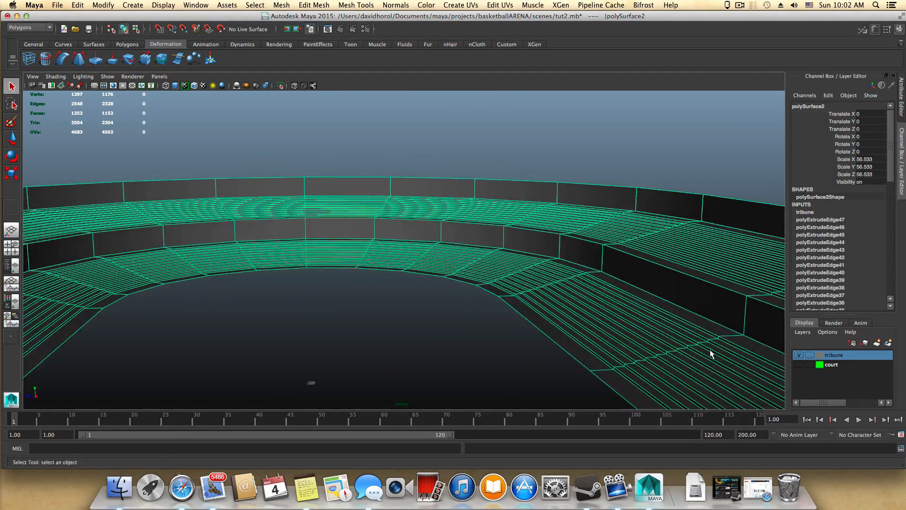
alt+drag(710, 351, 621, 327)
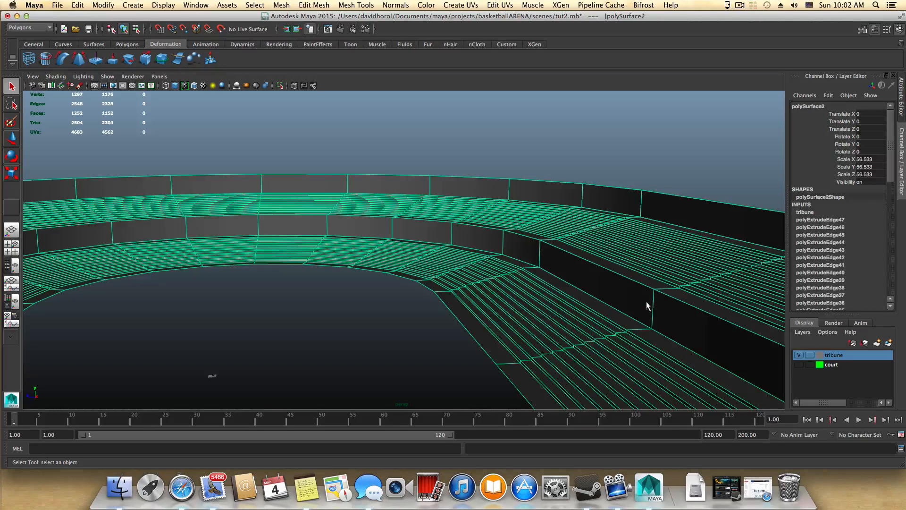
alt+drag(550, 263, 544, 260)
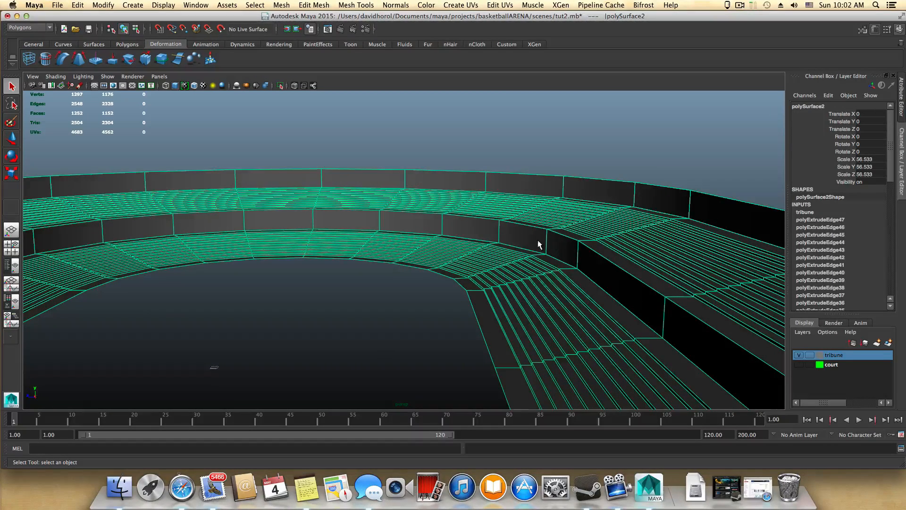
alt+drag(540, 265, 468, 327)
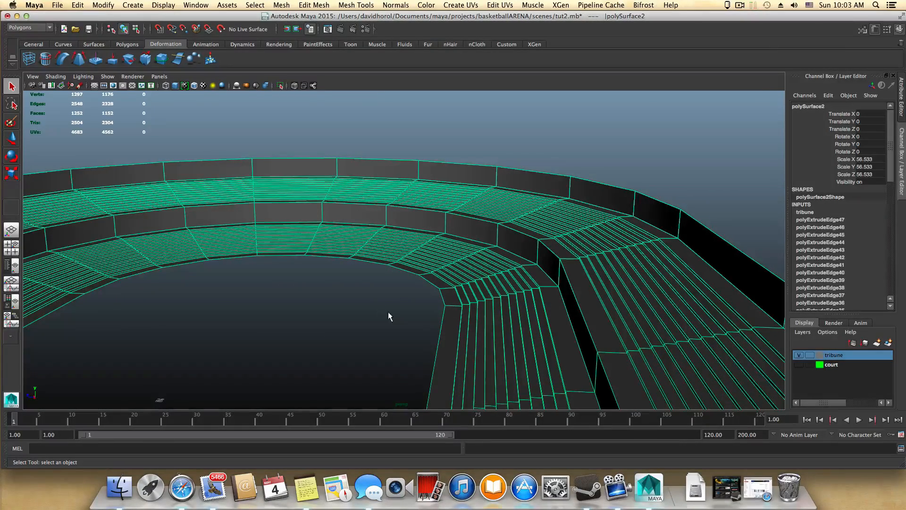
mouse_move(389, 314)
alt+mouse_down()
mouse_move(429, 321)
mouse_move(460, 314)
mouse_move(325, 315)
mouse_move(382, 334)
mouse_move(394, 324)
alt+mouse_up()
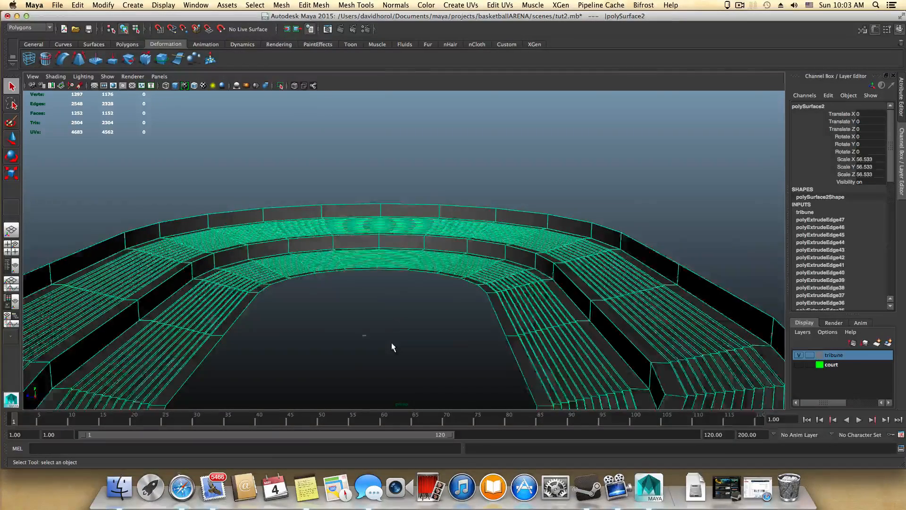
alt+drag(392, 343, 324, 285)
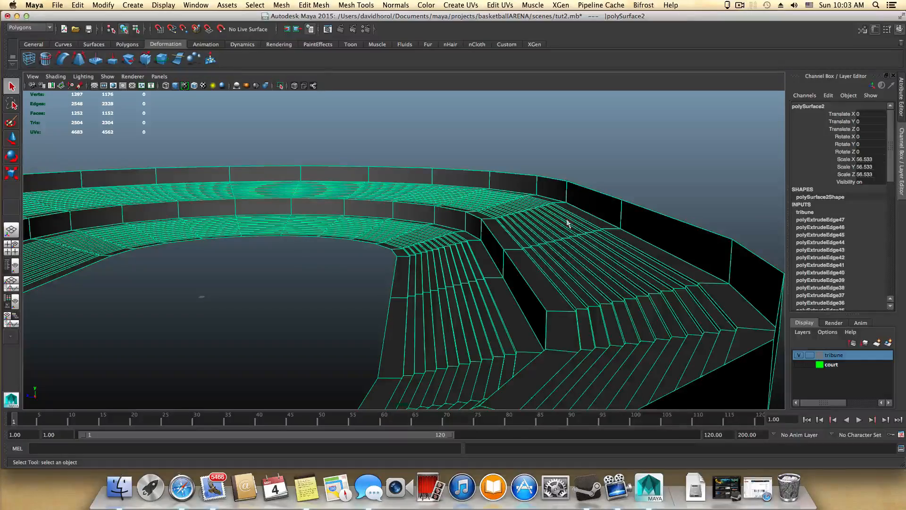
scroll(531, 291, down, 6)
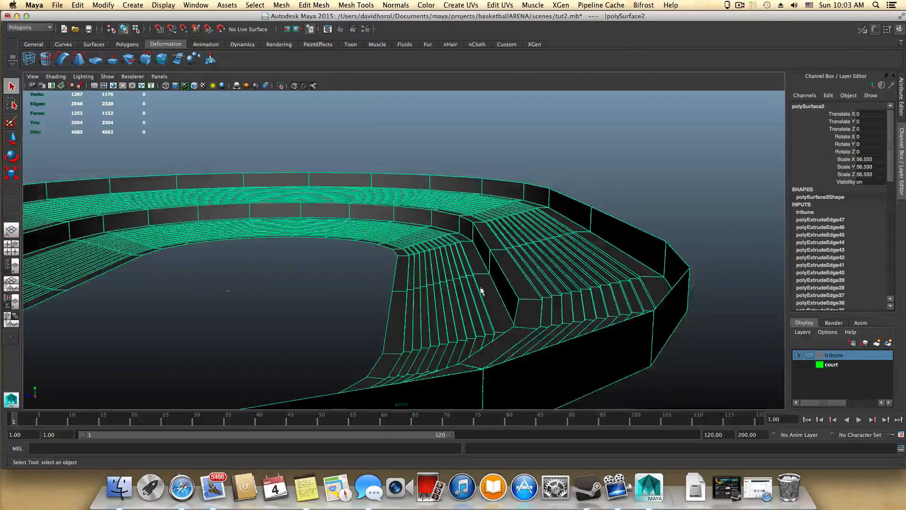
alt+drag(394, 277, 341, 234)
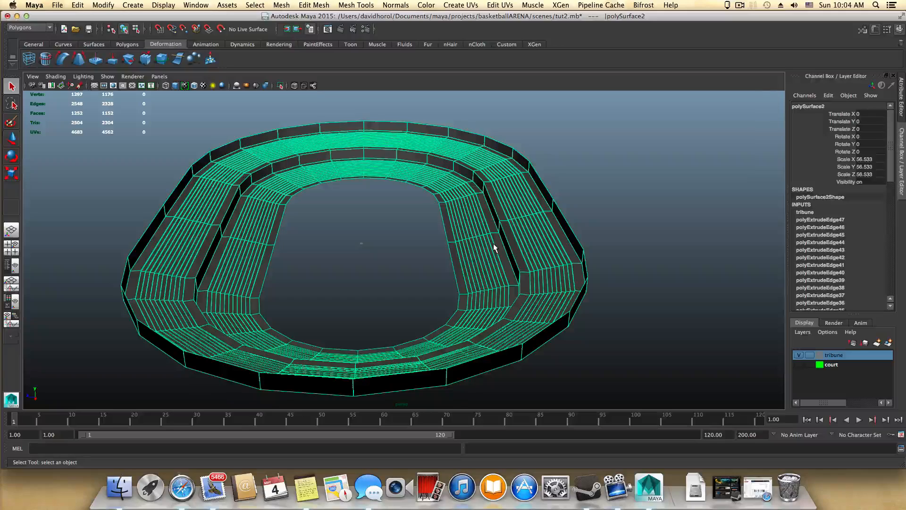
Apply a nonlinear Squash deformer to the tribune mesh and bring its whole handle into view
alt+drag(495, 247, 490, 235)
alt+right_drag(413, 224, 461, 245)
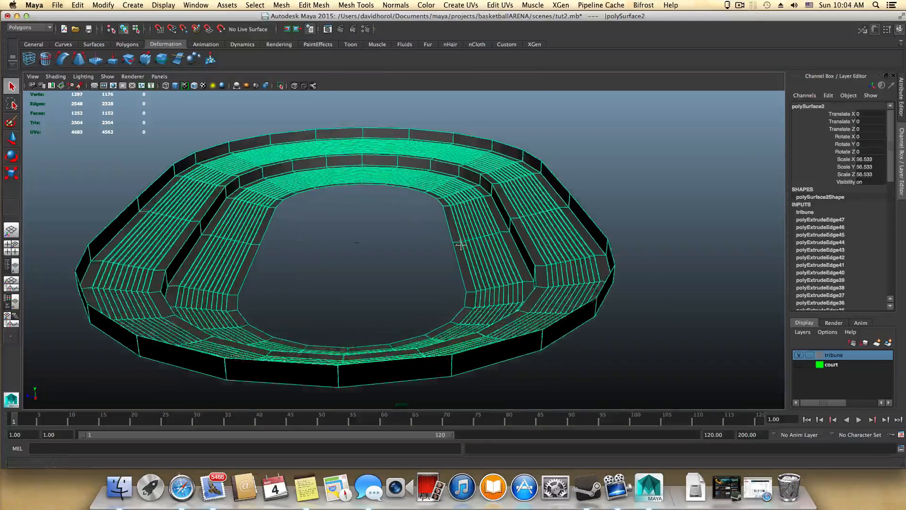
alt+middle_drag(460, 245, 508, 263)
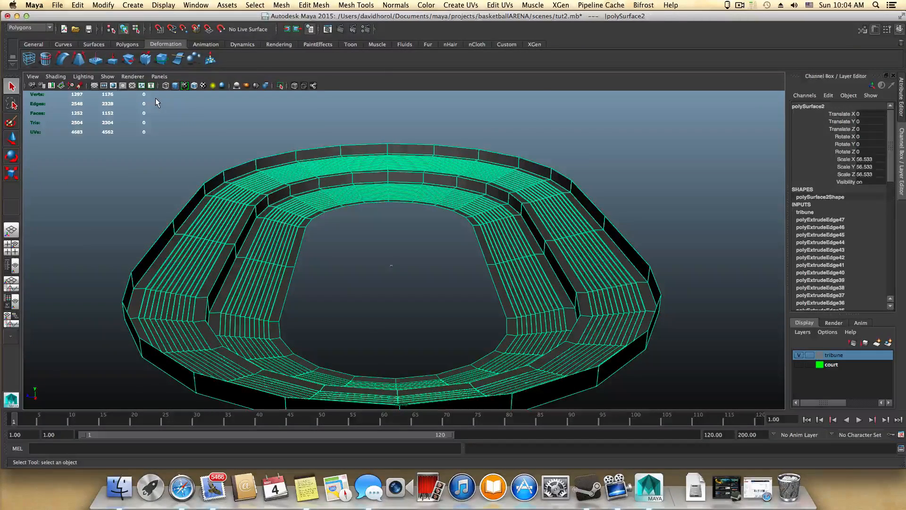
click(113, 61)
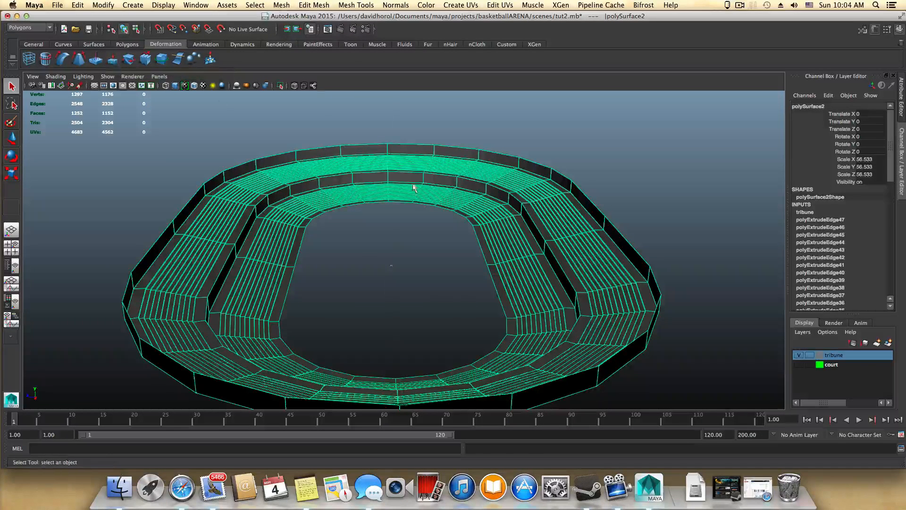
scroll(478, 265, down, 6)
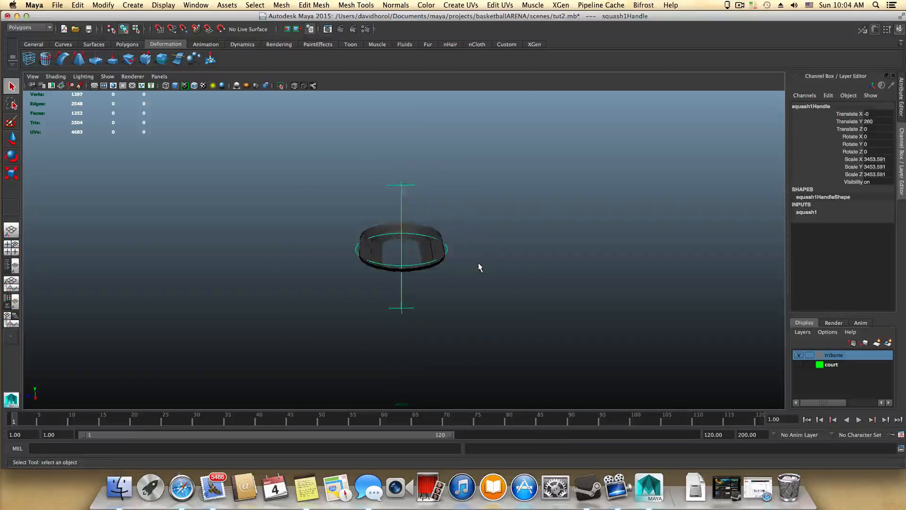
scroll(478, 265, up, 6)
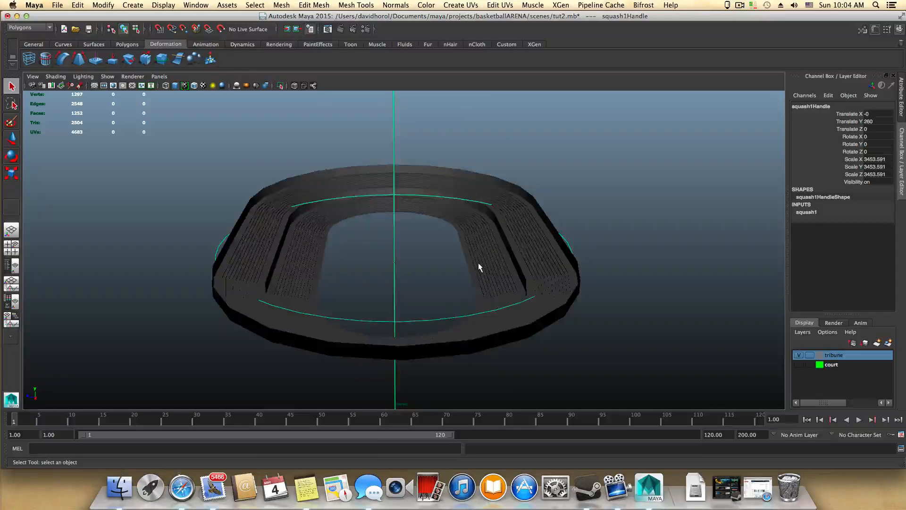
scroll(478, 263, down, 5)
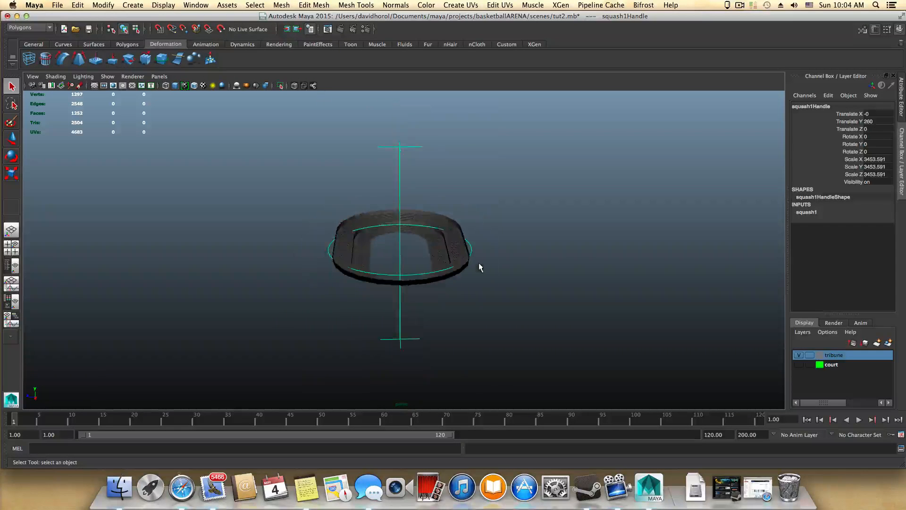
Set the squash deformer's High Bound to 1.3 and check the bound from the side of the tribune
click(807, 213)
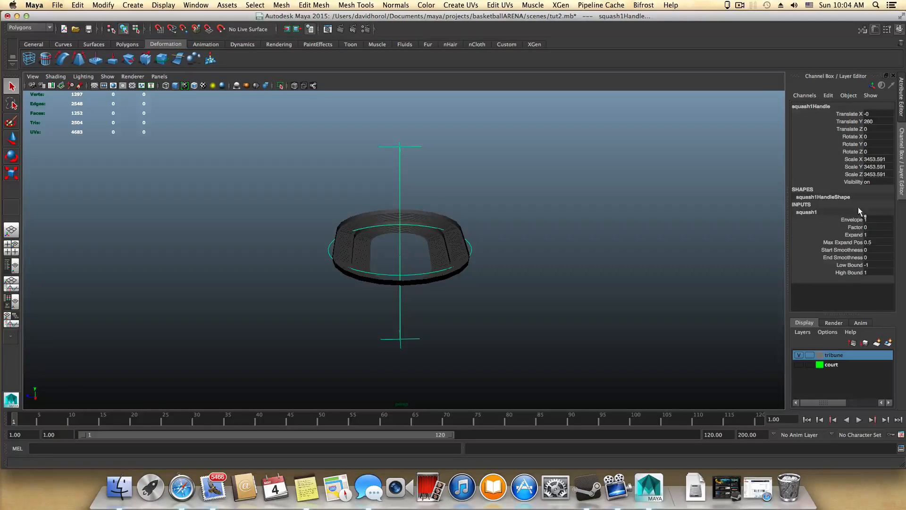
scroll(481, 239, up, 5)
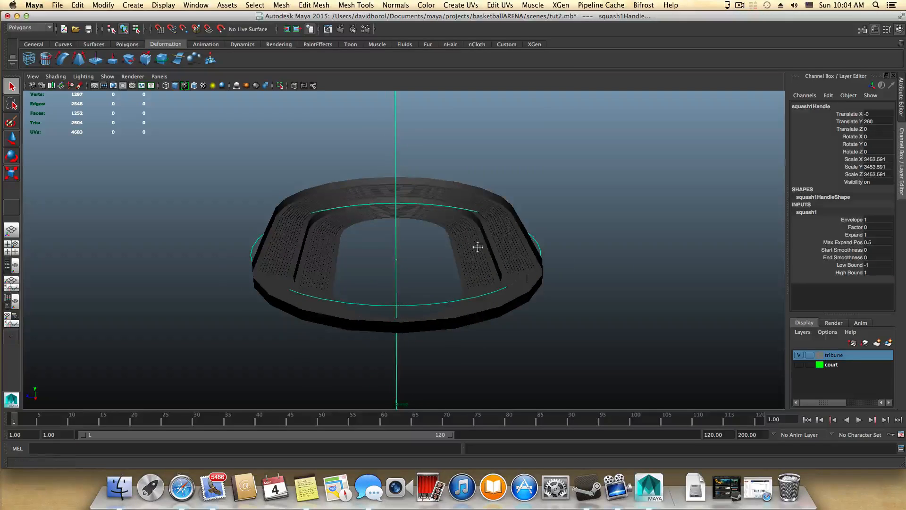
alt+middle_drag(478, 247, 453, 264)
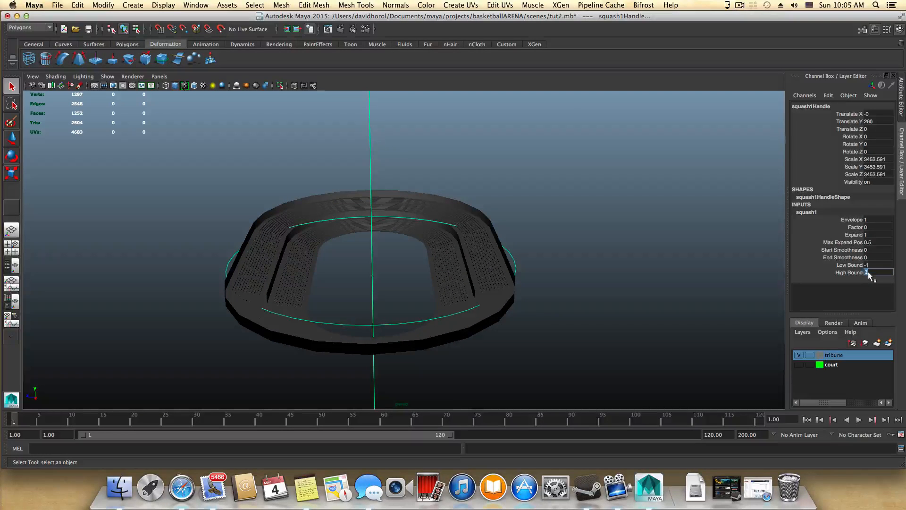
text(1)
key(Return)
alt+drag(515, 262, 506, 255)
mouse_move(431, 237)
alt+mouse_down()
mouse_move(414, 247)
mouse_move(451, 239)
mouse_move(431, 234)
alt+mouse_up()
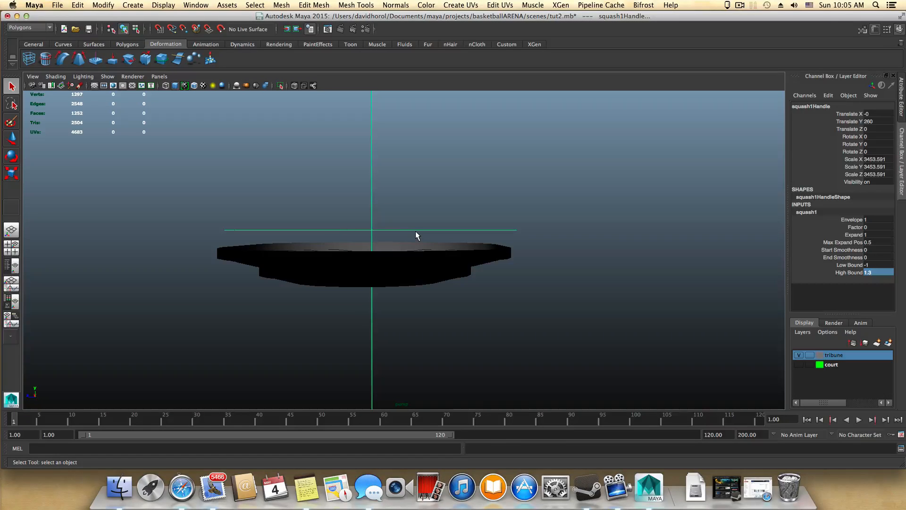
Increase the squash deformer's Factor to make the stands steeper, checking the tribune's shape from several angles
alt+drag(382, 239, 385, 254)
click(855, 228)
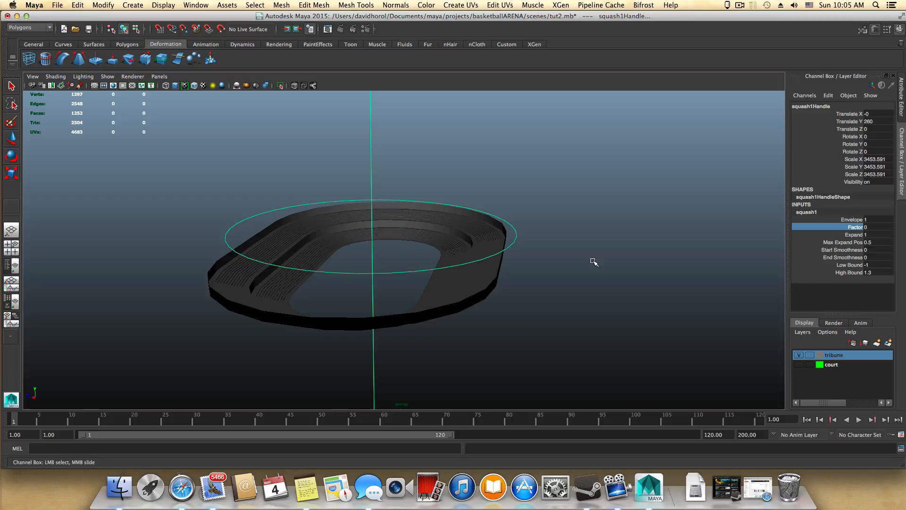
middle_drag(594, 261, 593, 260)
middle_drag(592, 261, 594, 261)
middle_drag(595, 260, 595, 261)
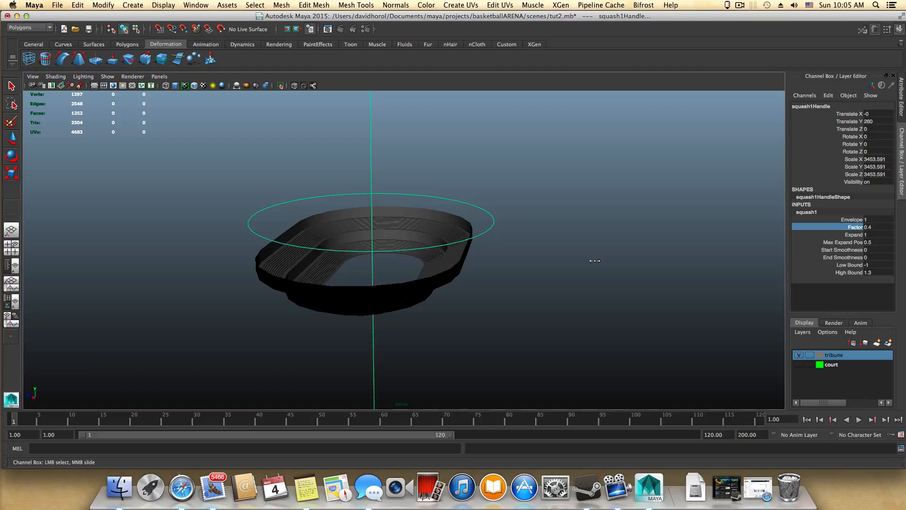
alt+drag(522, 269, 512, 271)
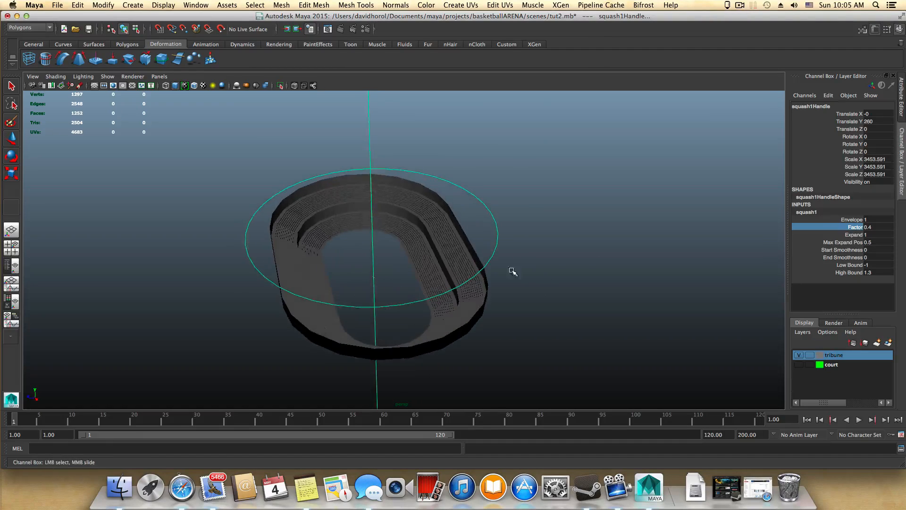
alt+right_drag(512, 271, 722, 283)
alt+drag(591, 257, 634, 303)
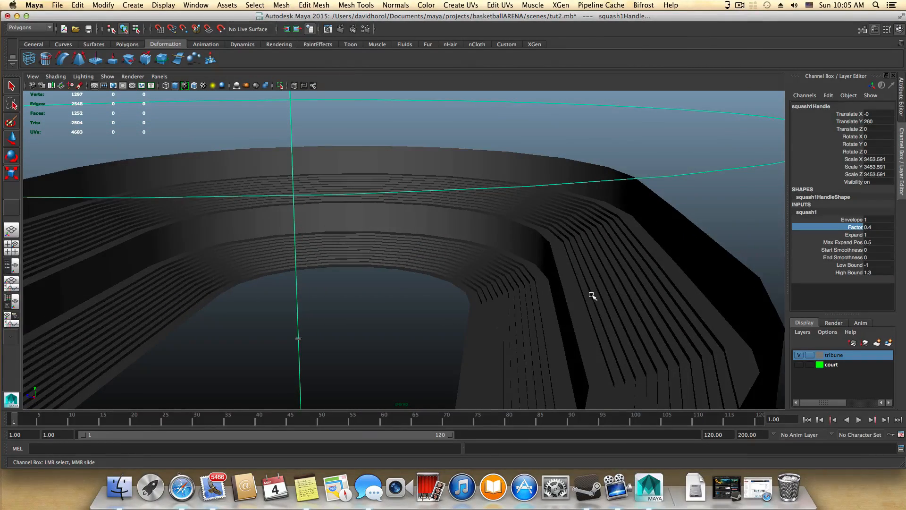
alt+drag(573, 291, 440, 278)
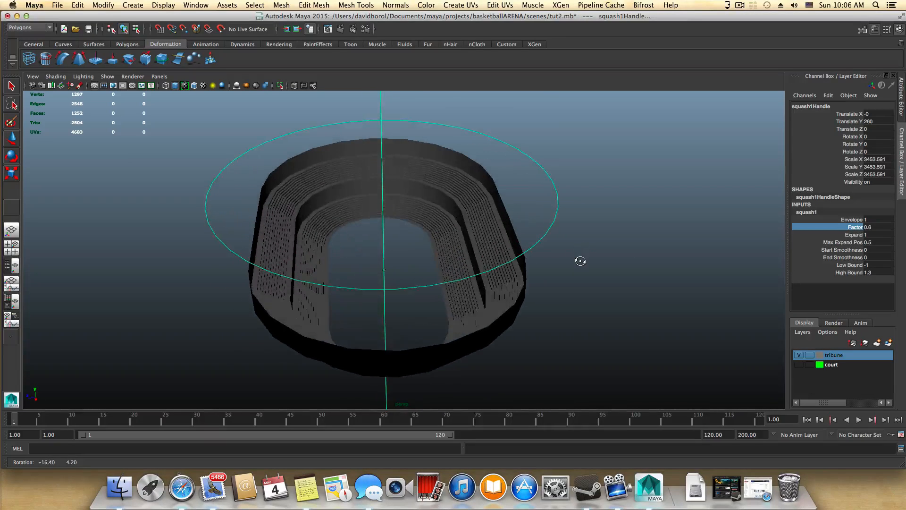
alt+drag(580, 263, 314, 243)
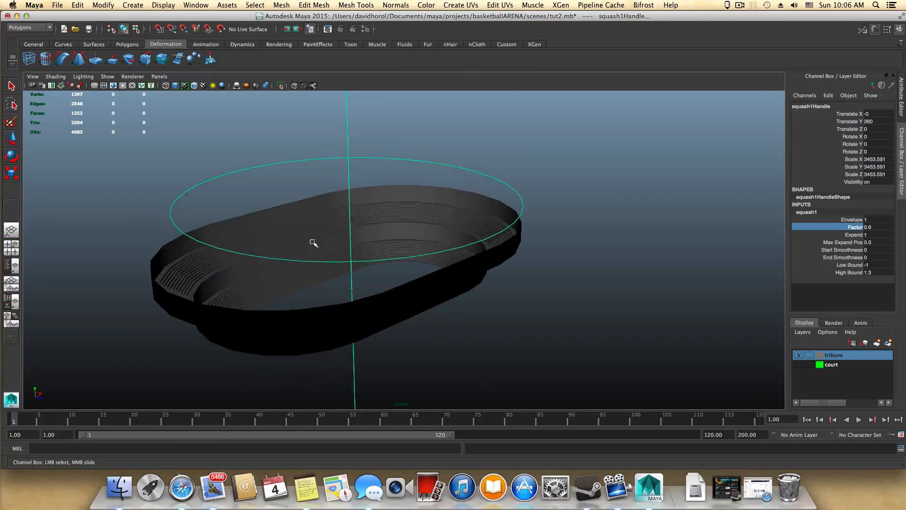
Delete the tribune mesh's construction history to bake in the squash deformation
click(392, 304)
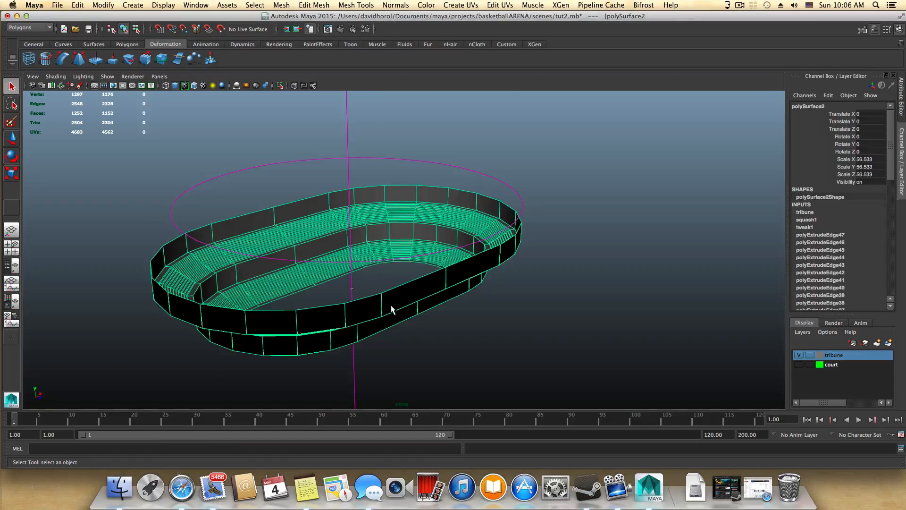
click(78, 5)
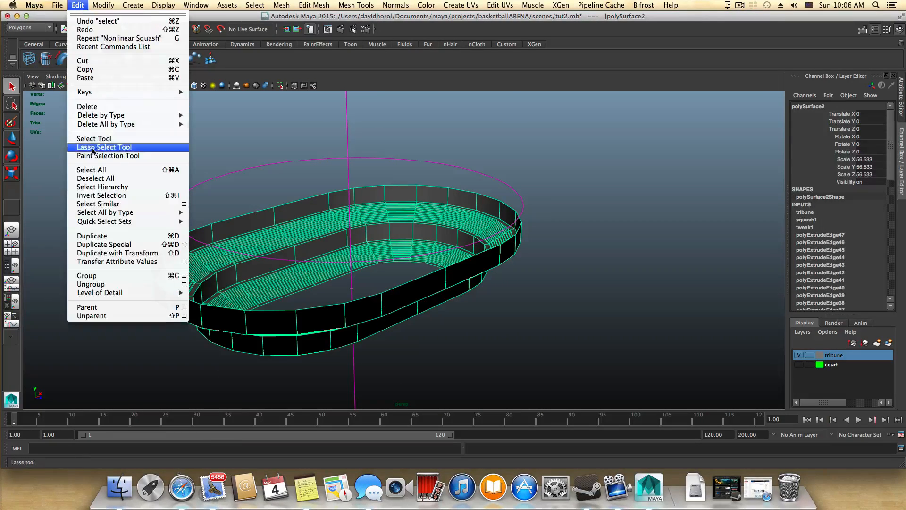
mouse_move(103, 117)
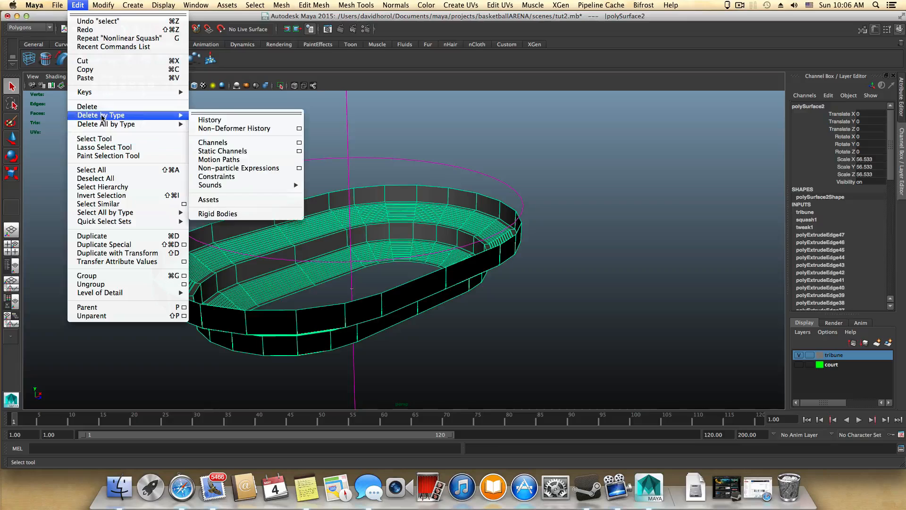
click(233, 120)
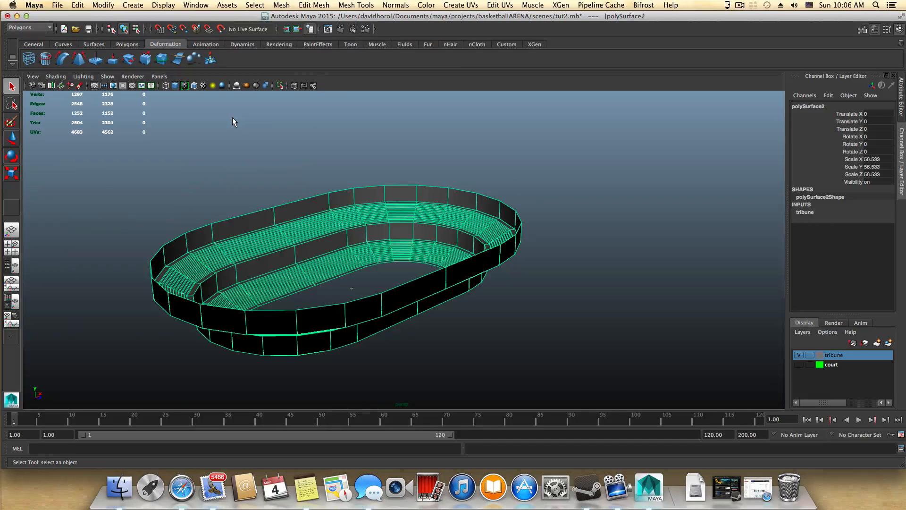
Make the court layer visible together with the tribune
alt+drag(340, 217, 409, 258)
alt+right_drag(409, 258, 456, 313)
alt+middle_drag(456, 313, 476, 208)
alt+drag(475, 208, 484, 226)
click(799, 364)
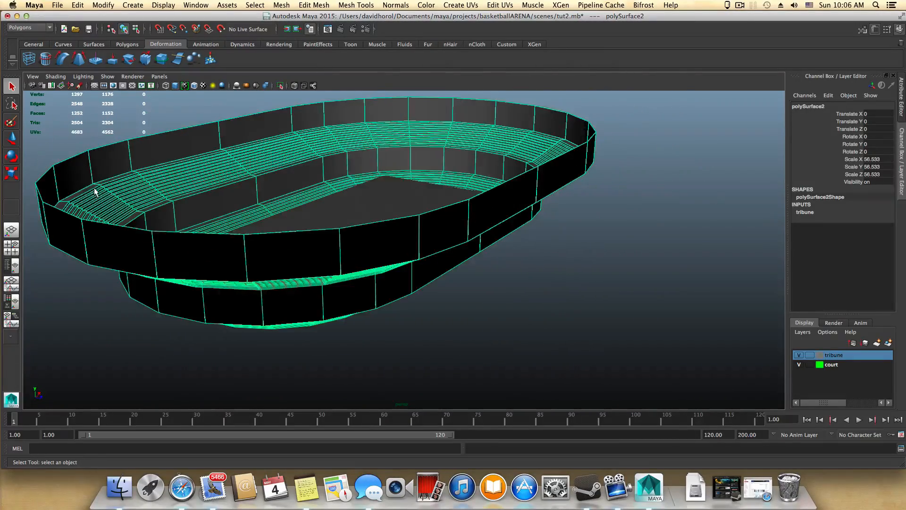
Scale the tribune uniformly to about 139.4 so that it surrounds the court with clearance
click(17, 171)
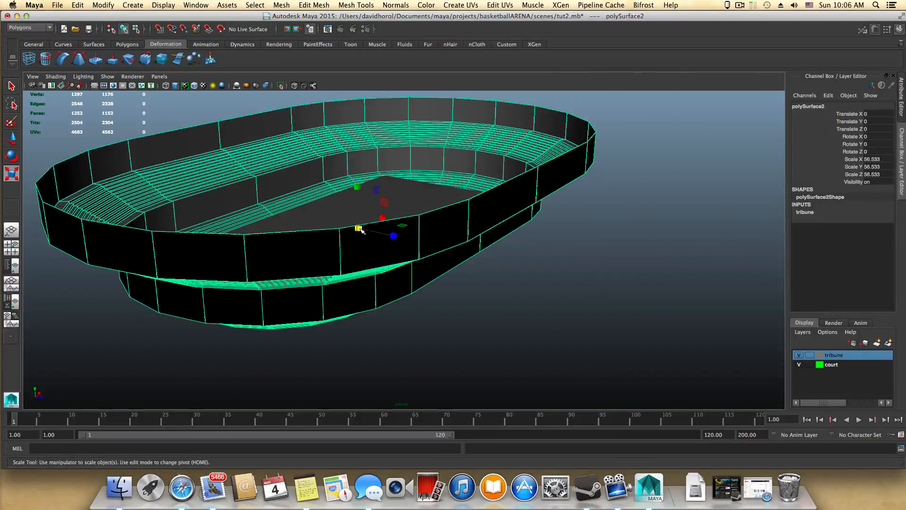
drag(359, 229, 694, 259)
alt+right_drag(677, 259, 339, 232)
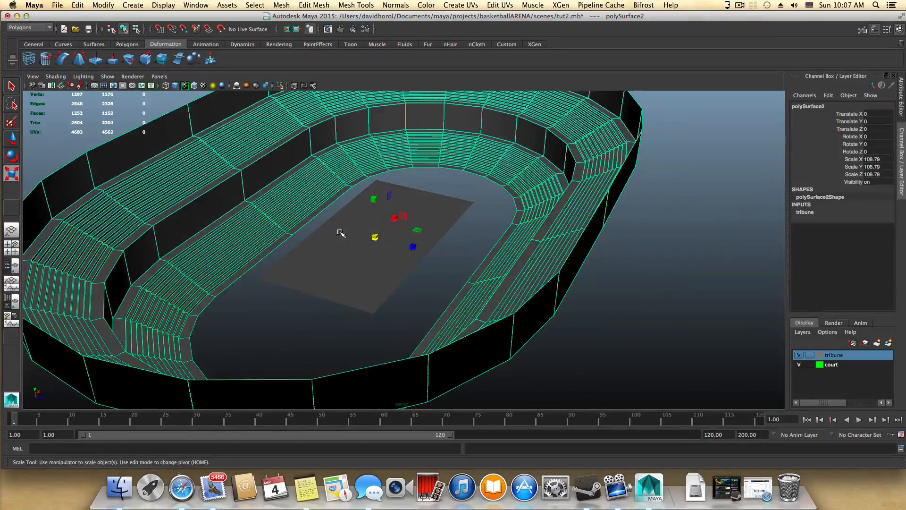
drag(376, 236, 436, 252)
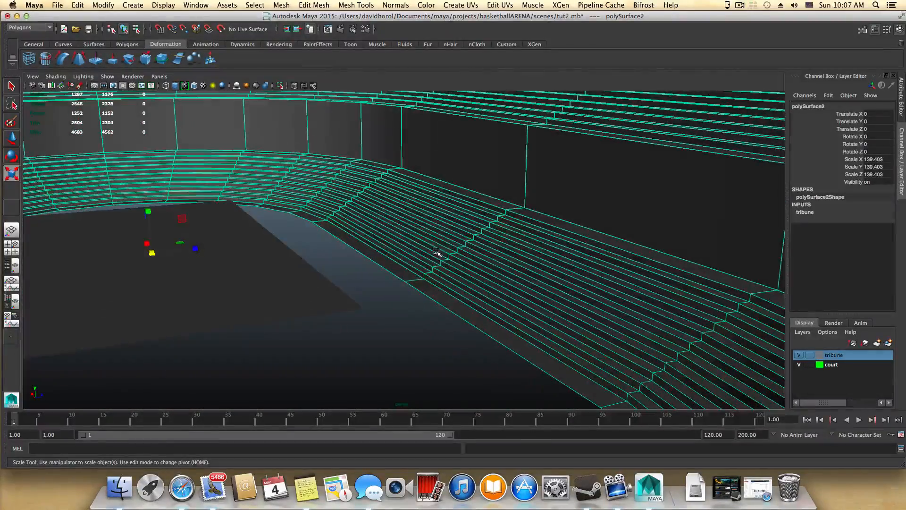
Try to move the tribune vertically relative to the court
alt+drag(498, 200, 335, 247)
key(w)
drag(323, 203, 323, 205)
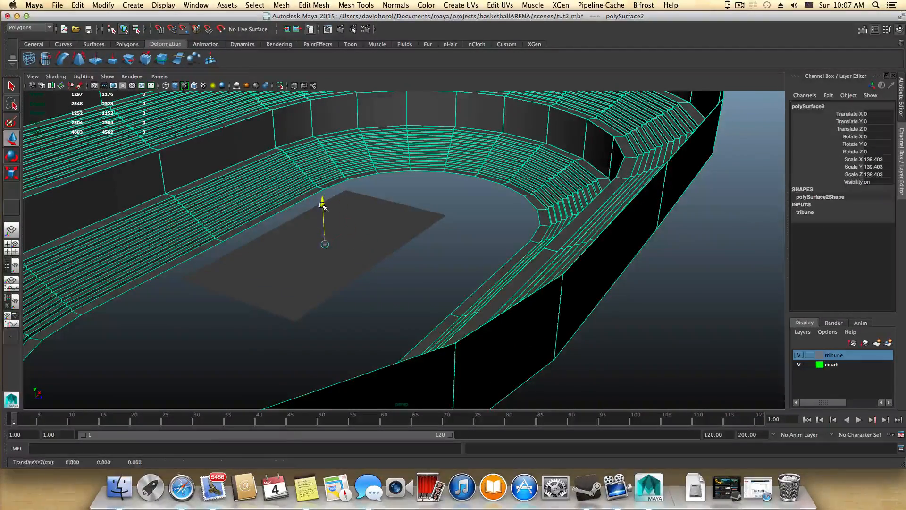
mouse_move(318, 166)
mouse_down()
mouse_move(320, 199)
mouse_move(320, 165)
mouse_up()
click(319, 201)
click(270, 189)
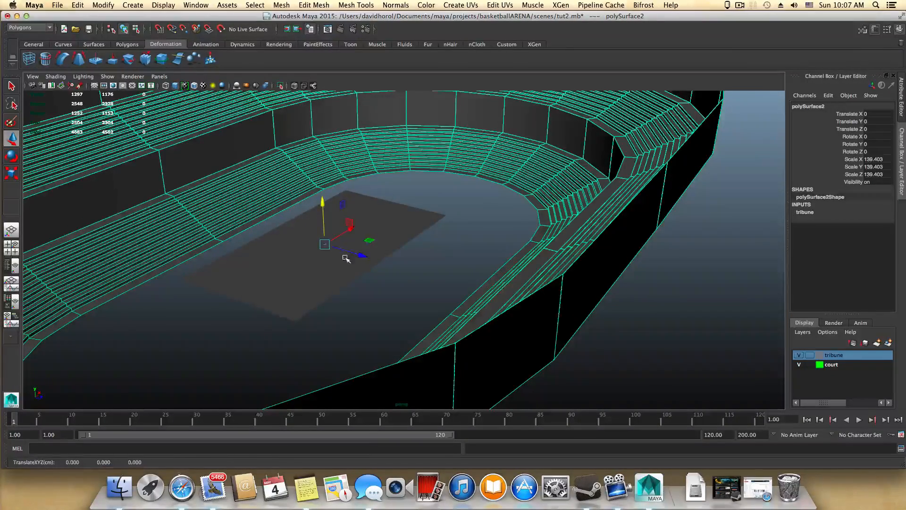
Relocate the tribune's pivot point from the court centre to a vertex on the tribune's lower edge
alt+drag(346, 258, 309, 264)
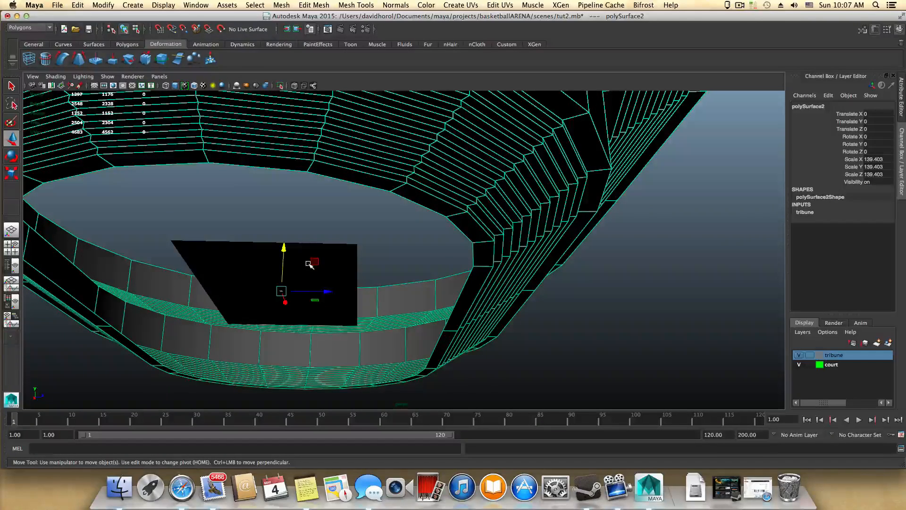
key(Home)
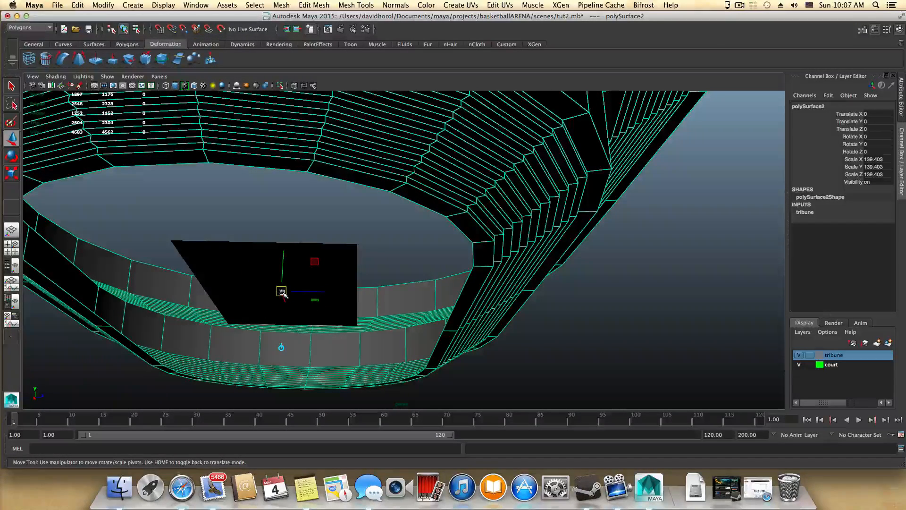
drag(282, 292, 451, 345)
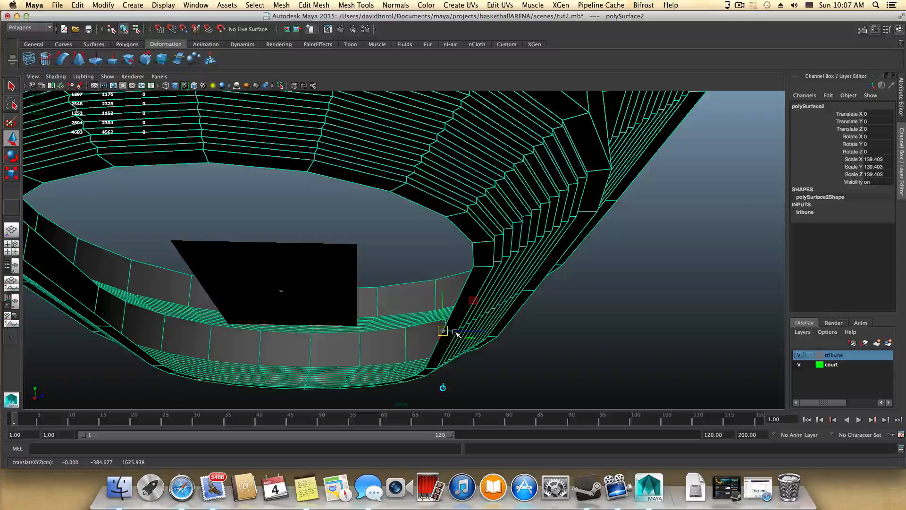
key(Home)
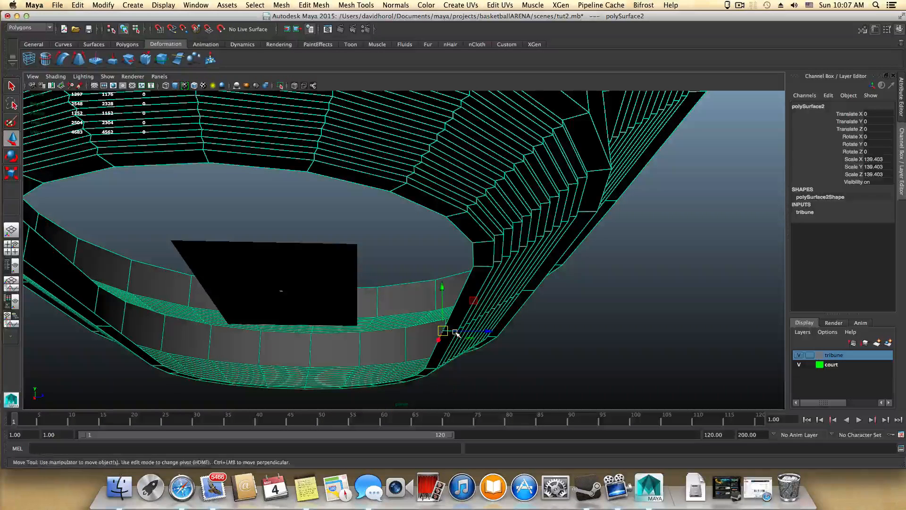
Centre the tribune's pivot along the Z axis at 0 while keeping it at the height of the tribune's base
key(v)
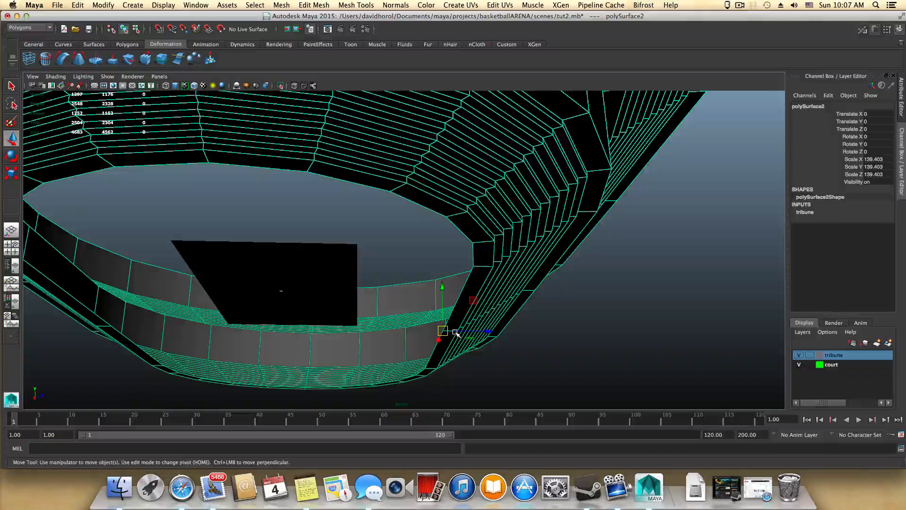
key(Home)
key(Home)
key(Home)
click(463, 332)
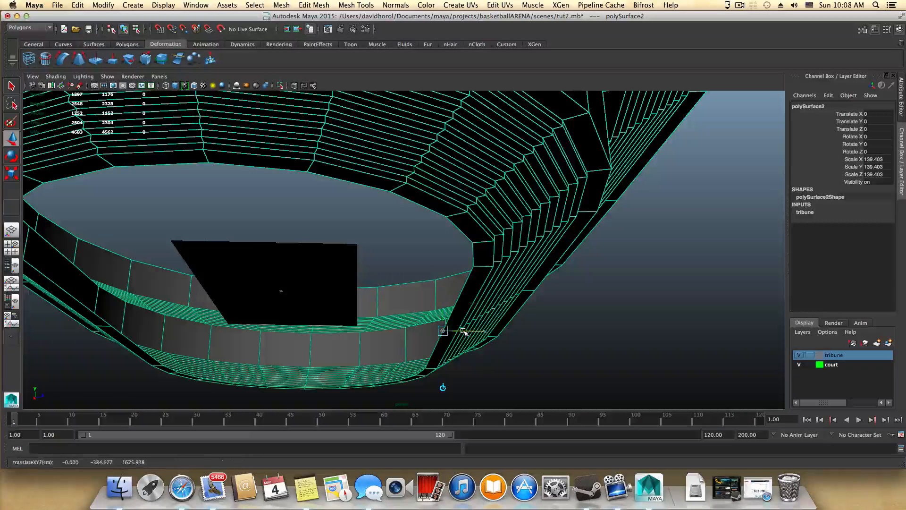
mouse_move(454, 332)
mouse_down()
mouse_move(427, 330)
mouse_move(454, 332)
mouse_up()
click(455, 332)
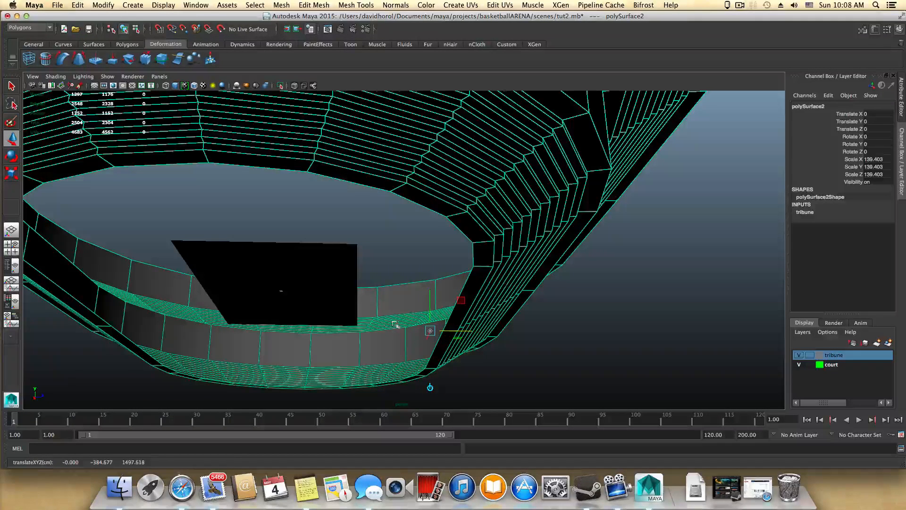
key(Home)
key(Home)
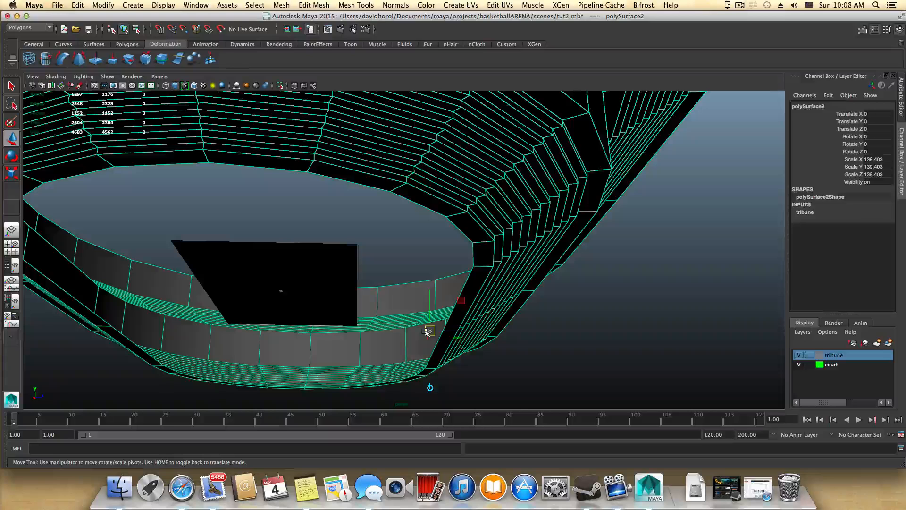
drag(453, 332, 299, 331)
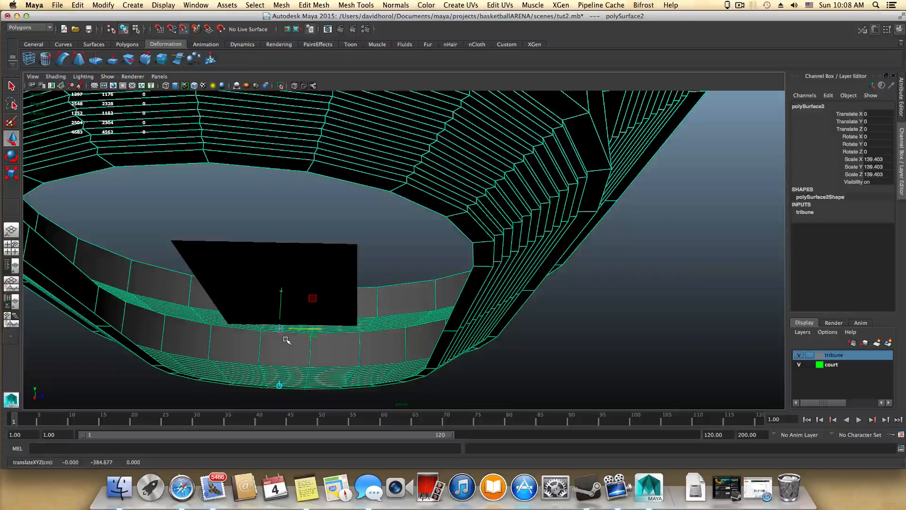
key(Home)
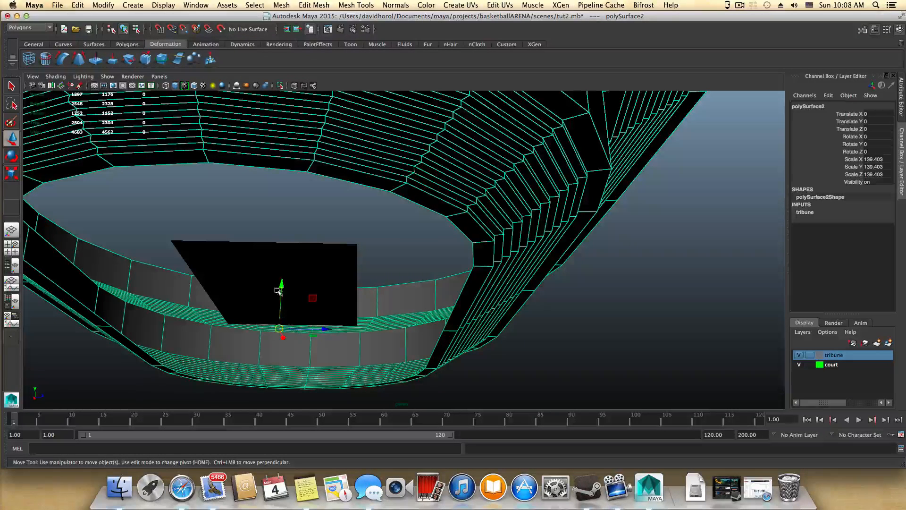
Raise the tribune until its base sits level with the court, at Translate Y 384.677
drag(278, 290, 281, 270)
alt+drag(405, 290, 423, 271)
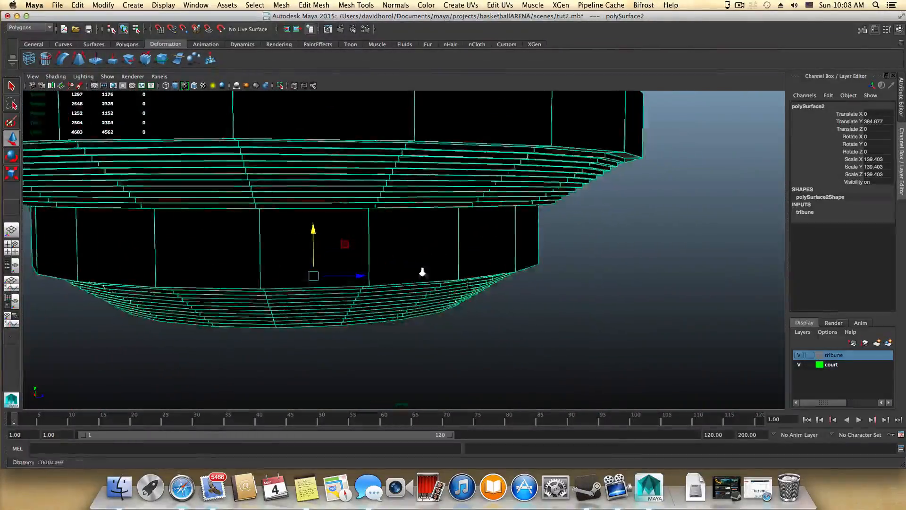
alt+right_drag(423, 271, 338, 265)
alt+middle_drag(338, 264, 340, 295)
alt+drag(340, 295, 341, 285)
Select all vertices of the tribune's upper tier and lower them towards the lower tier
right_drag(318, 224, 277, 216)
drag(138, 150, 498, 285)
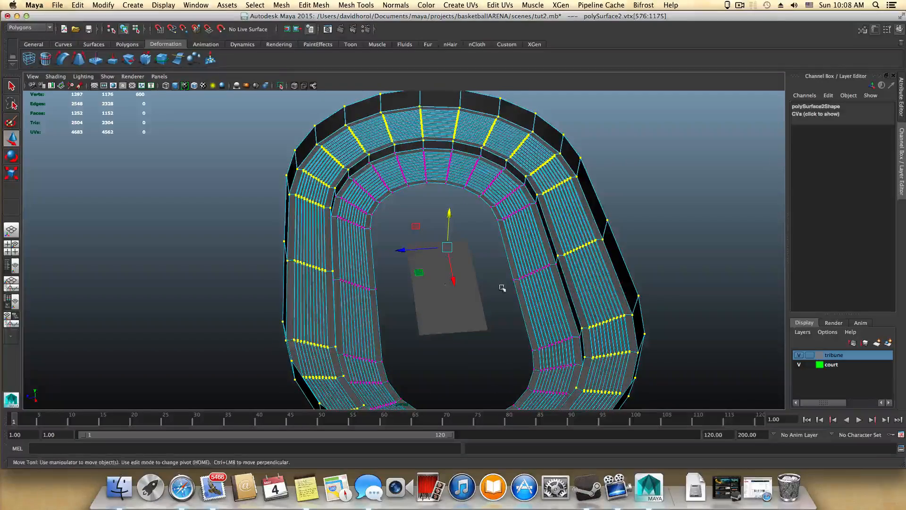
key(F8)
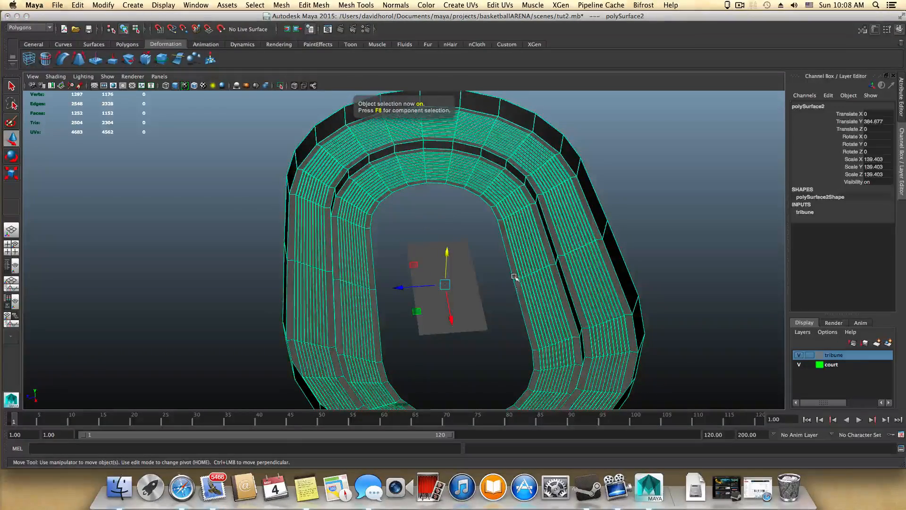
Select the edge loop along the tribune's top rim and try to scale it slightly
alt+drag(514, 276, 327, 257)
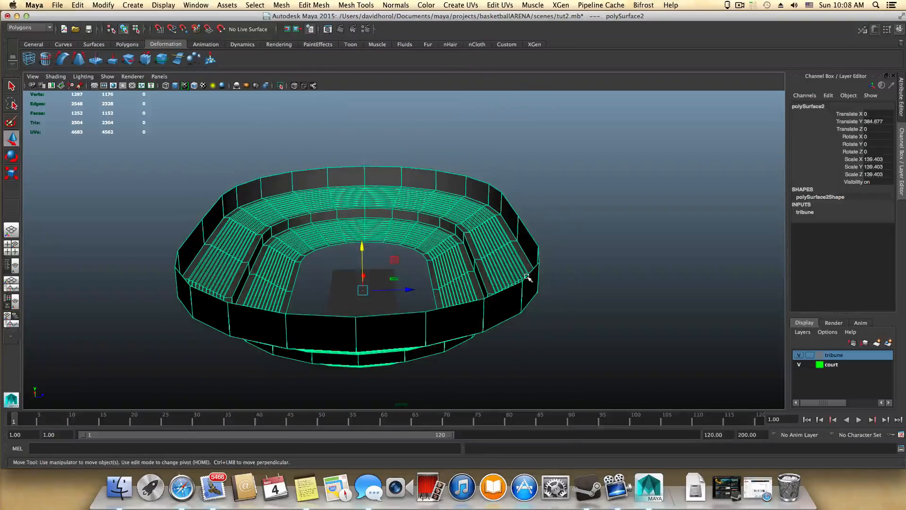
right_drag(527, 277, 538, 246)
double_click(537, 242)
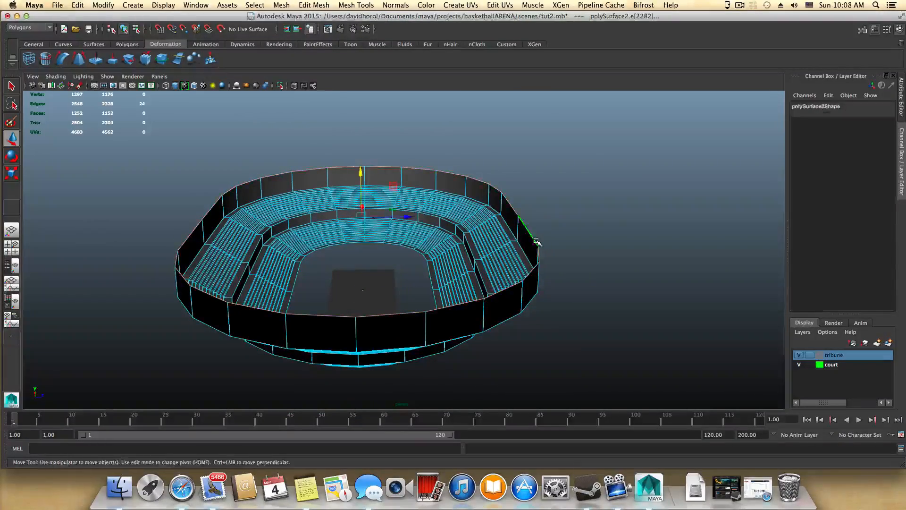
alt+drag(537, 247, 417, 251)
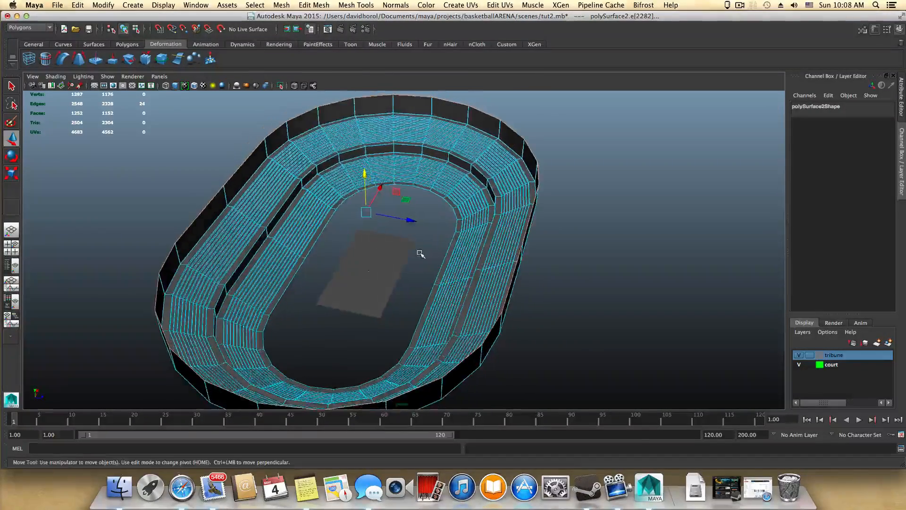
key(r)
drag(366, 211, 369, 212)
alt+drag(400, 211, 486, 262)
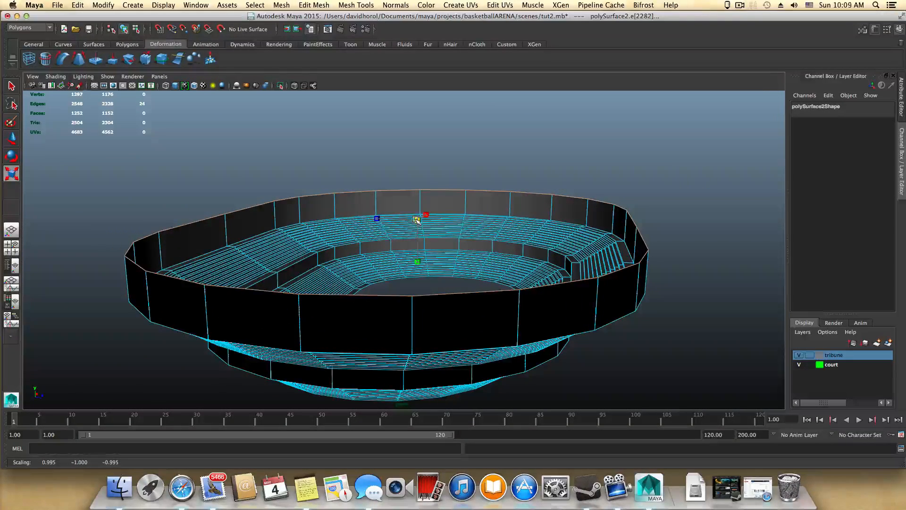
drag(416, 219, 425, 224)
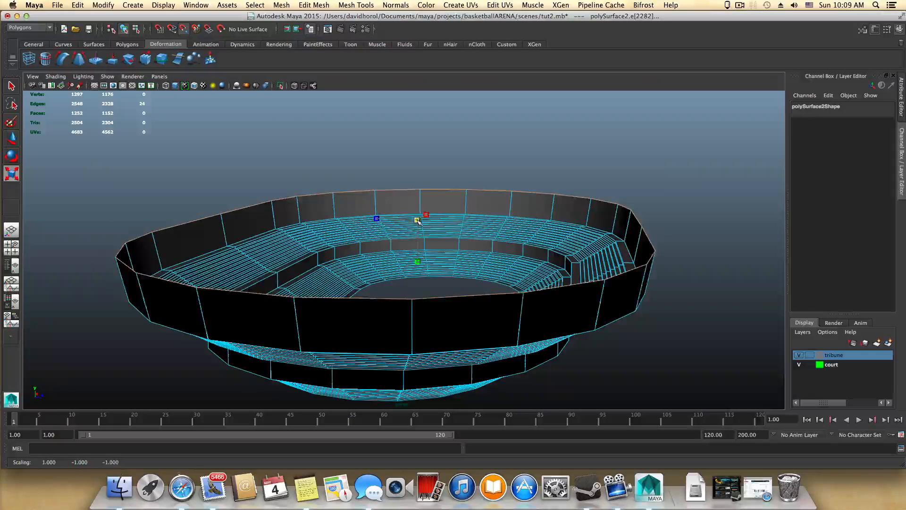
drag(418, 220, 411, 223)
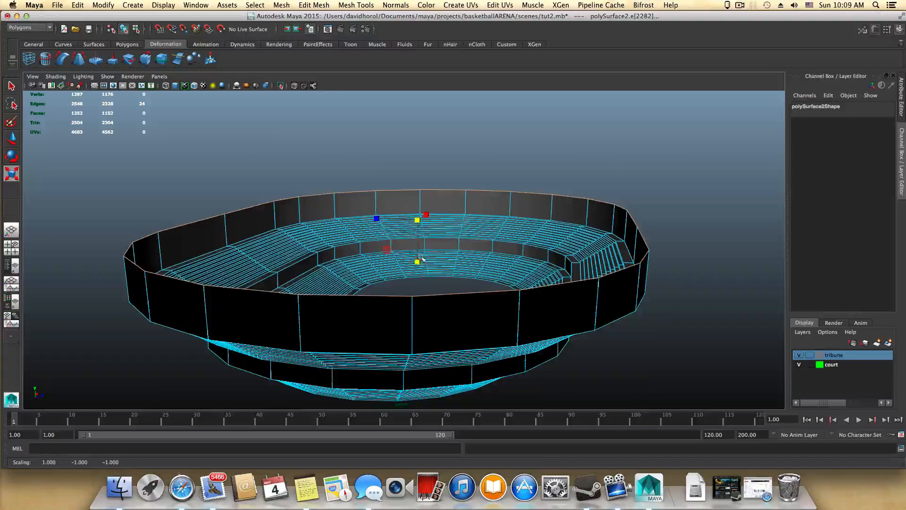
key(ctrl+z)
key(F8)
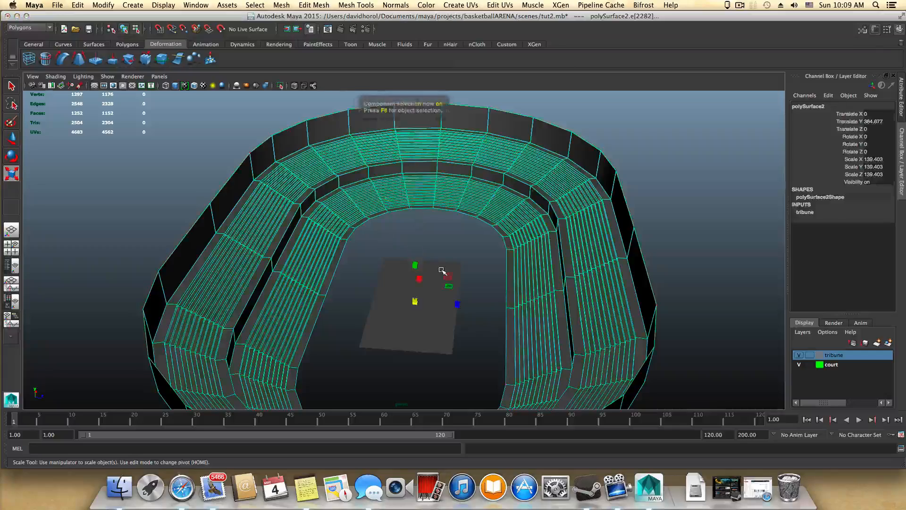
Undo the rim scaling, the upper tier adjustment and the tribune's vertical move
alt+drag(445, 265, 399, 285)
alt+right_drag(399, 285, 397, 256)
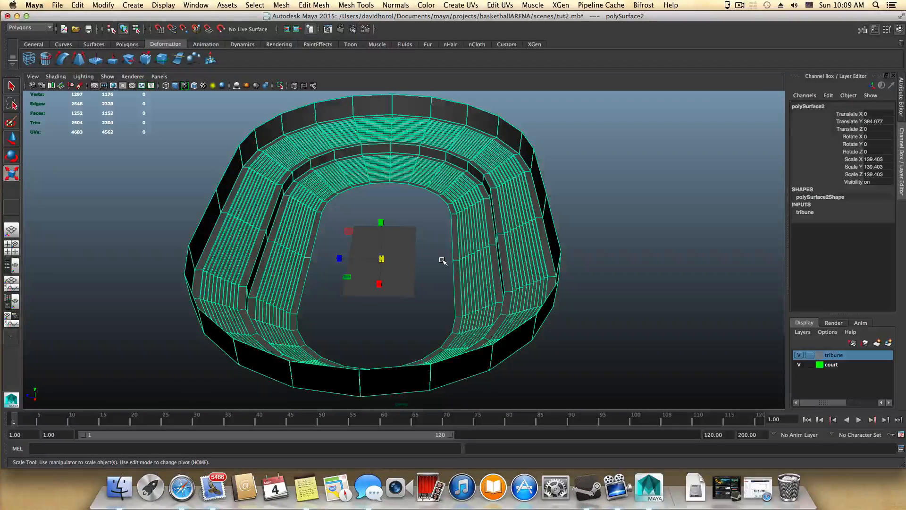
key(z)
key(z)
key(z)
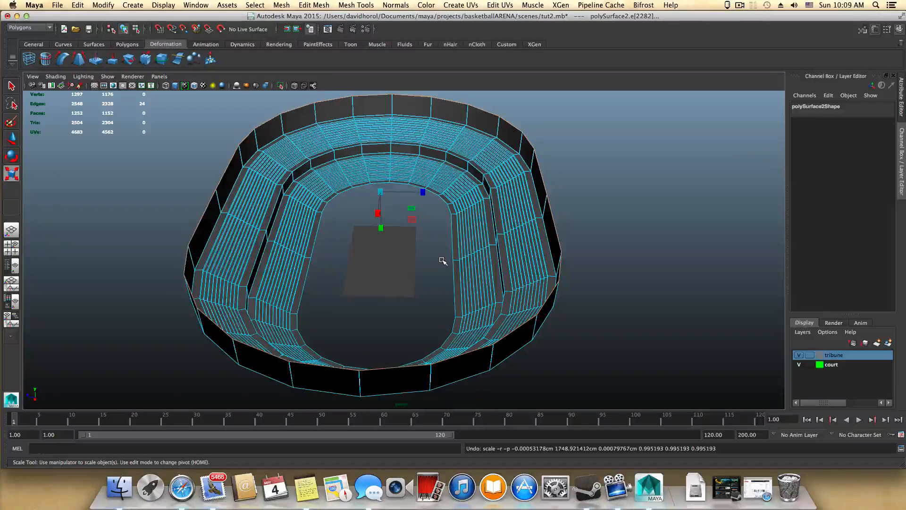
key(z)
key(z)
key(z)
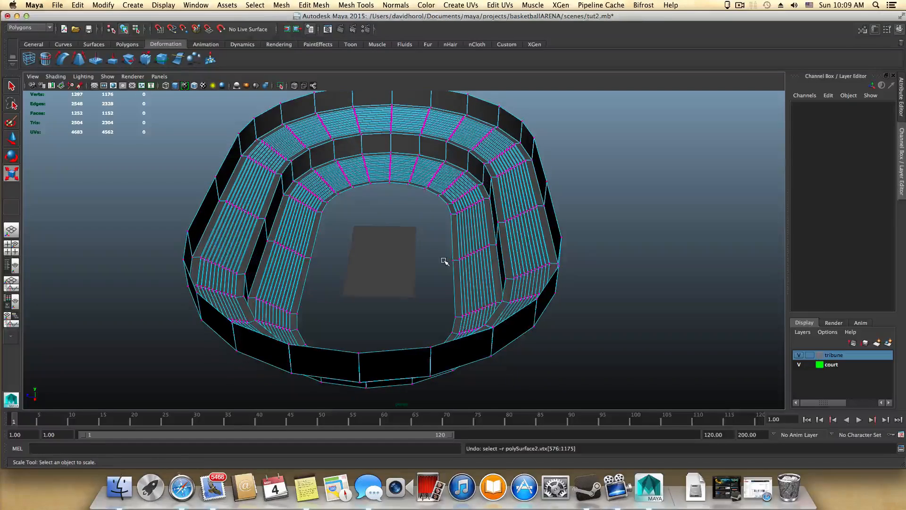
key(z)
key(z)
key(z)
key(z)
key(z)
key(z)
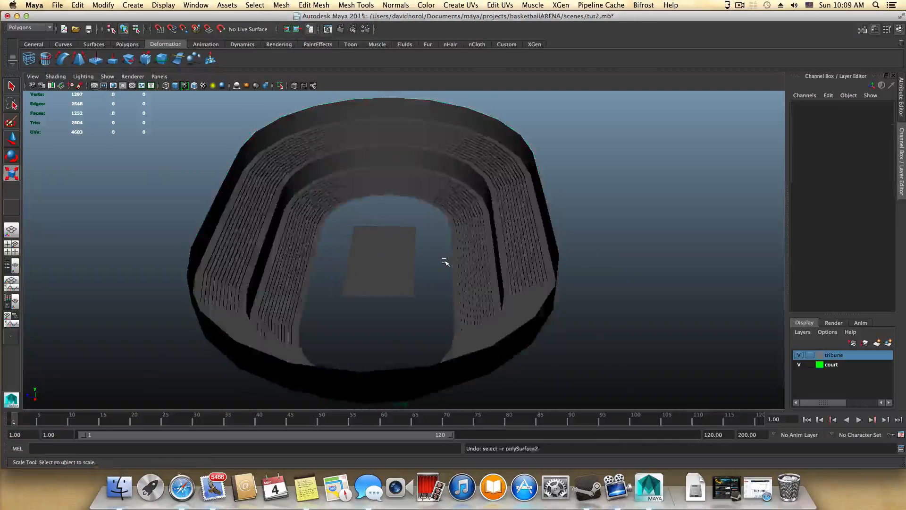
Undo the tribune's scaling, the court's visibility, the history deletion and the squash deformer settings
key(z)
key(z)
key(z)
key(z)
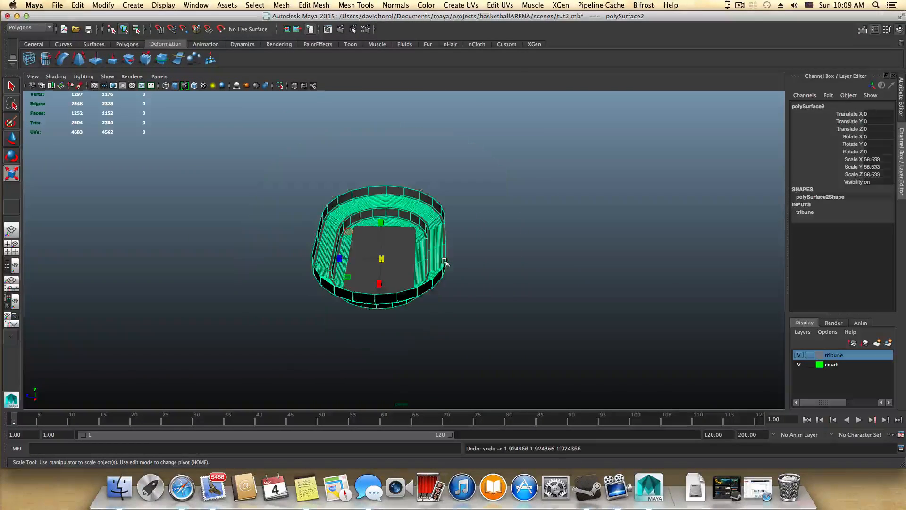
key(z)
key(z)
key(z)
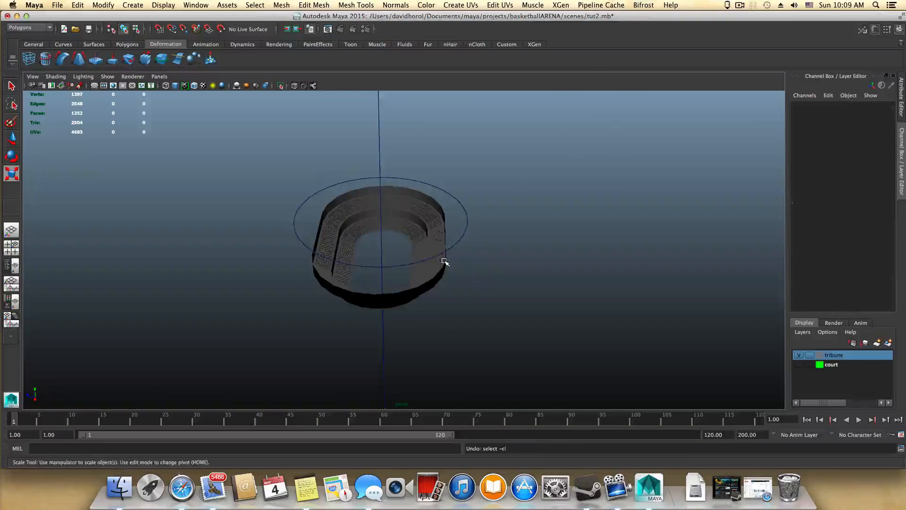
key(z)
key(z)
key(z)
key(z)
key(z)
key(z)
key(z)
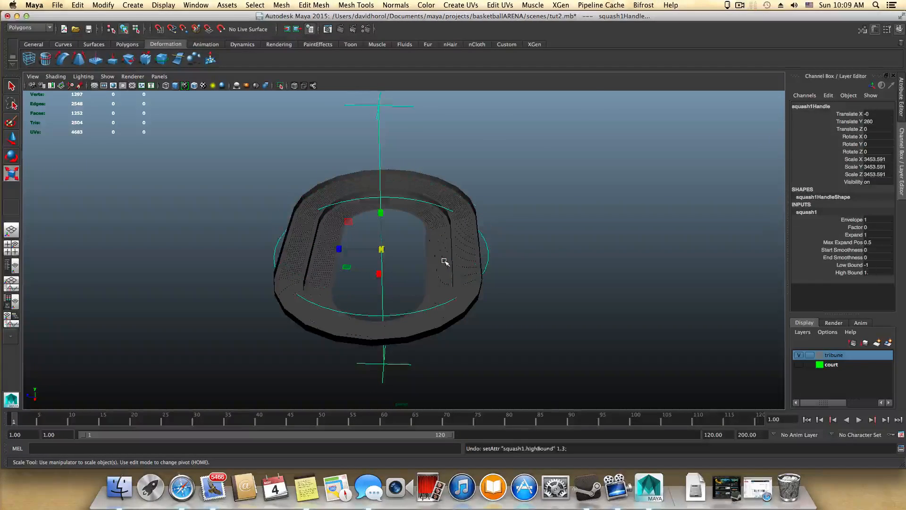
Detach the tribune's vertices along the edge loop at the top of the wall between the two tiers
scroll(444, 261, up, 10)
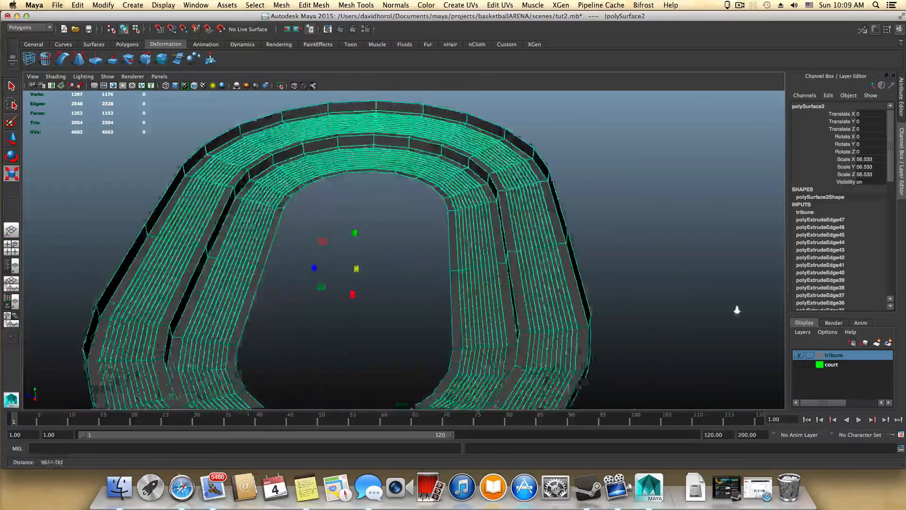
scroll(524, 316, down, 5)
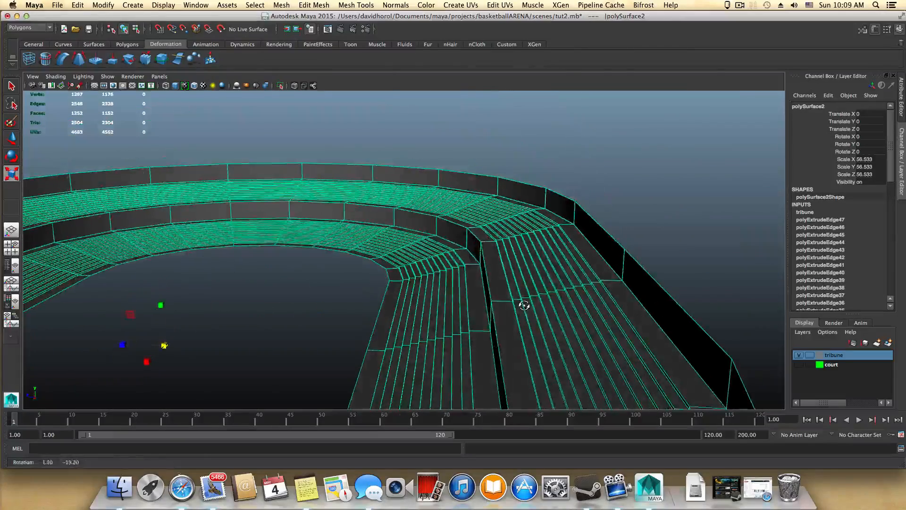
right_click(505, 273)
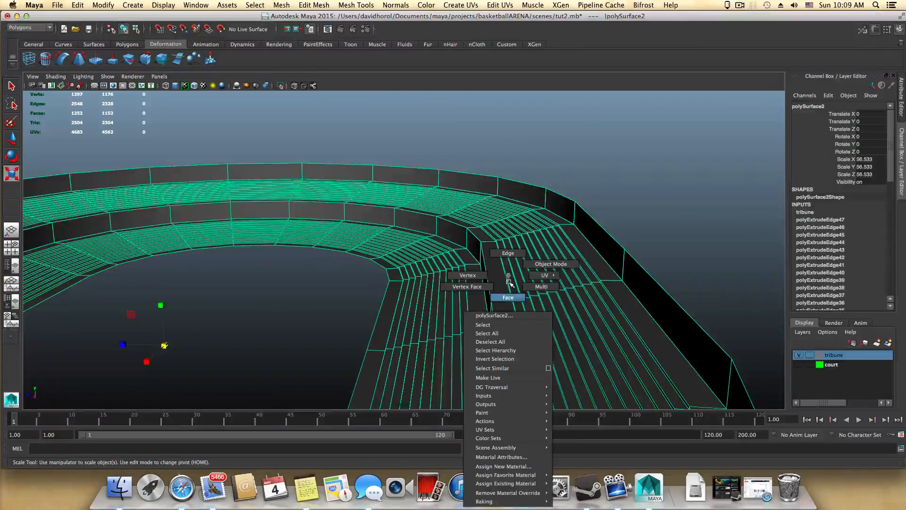
click(509, 282)
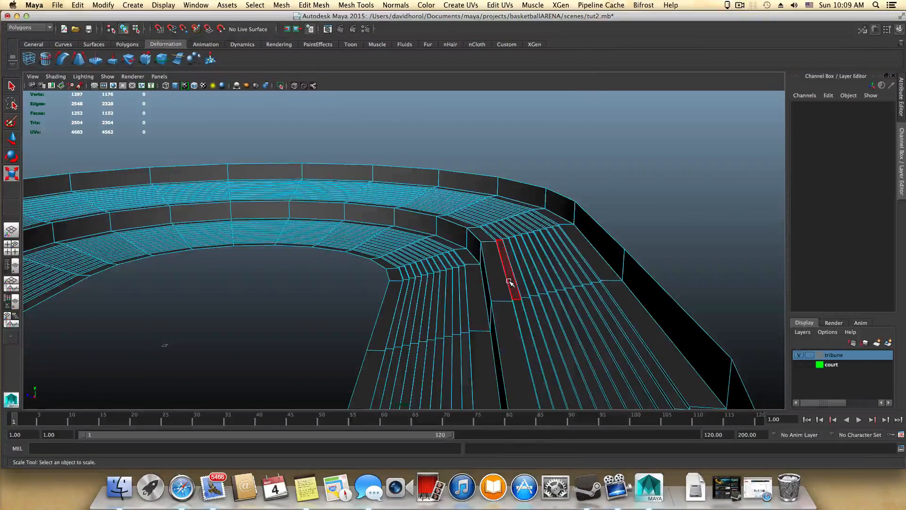
right_click(510, 282)
click(508, 254)
double_click(487, 270)
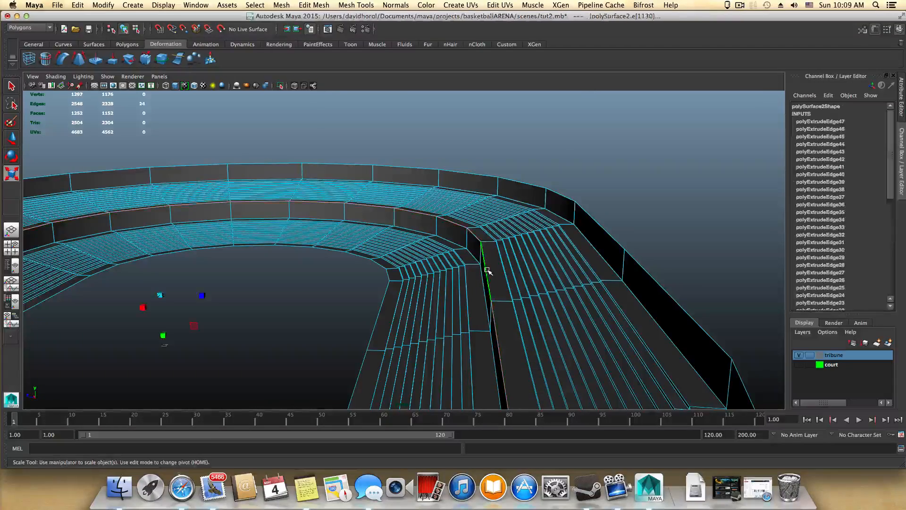
alt+drag(488, 270, 517, 313)
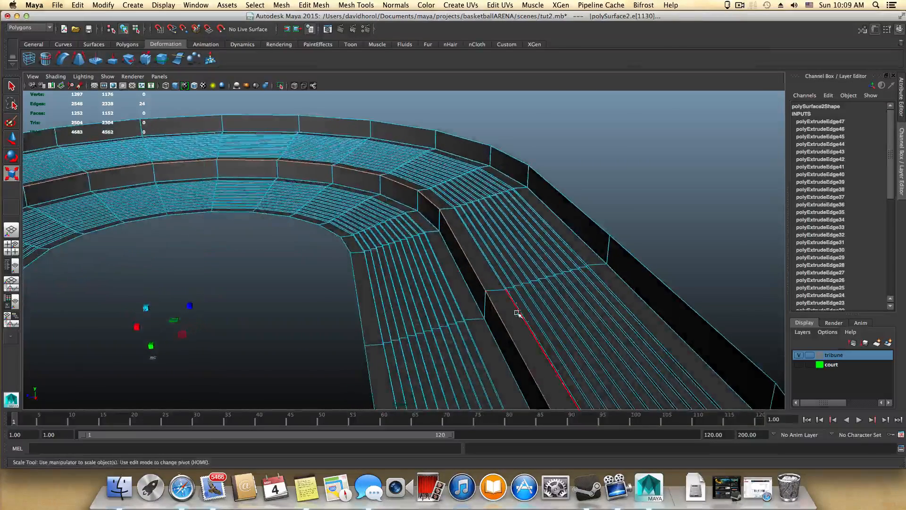
click(305, 6)
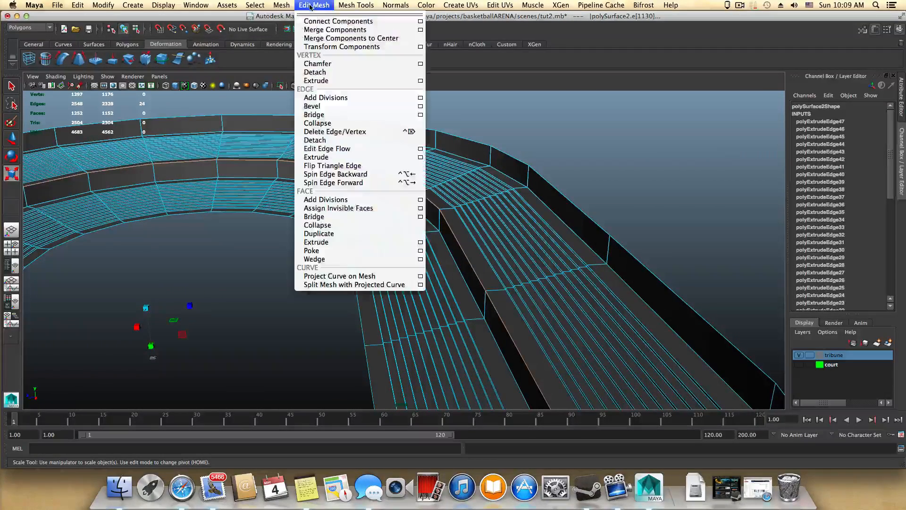
click(338, 71)
alt+drag(420, 283, 495, 310)
key(r)
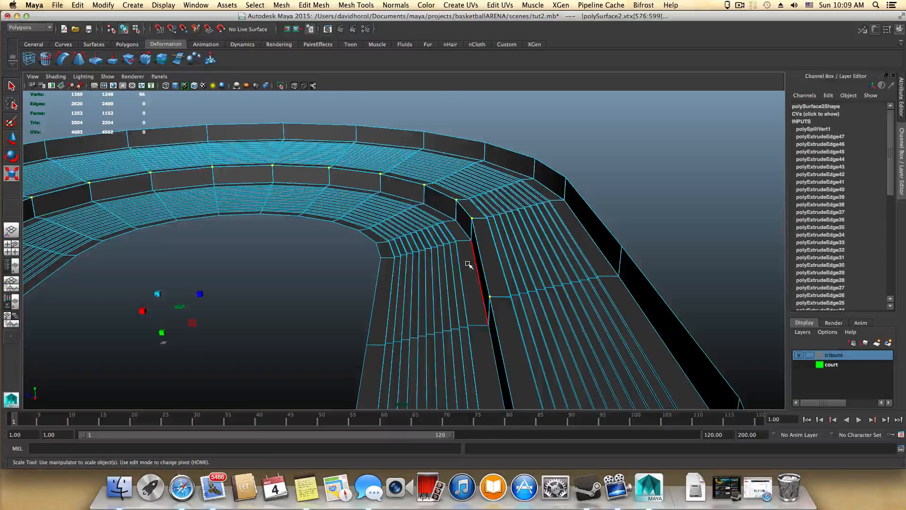
Select all the faces of the tribune's detached upper tier in face mode
key(F8)
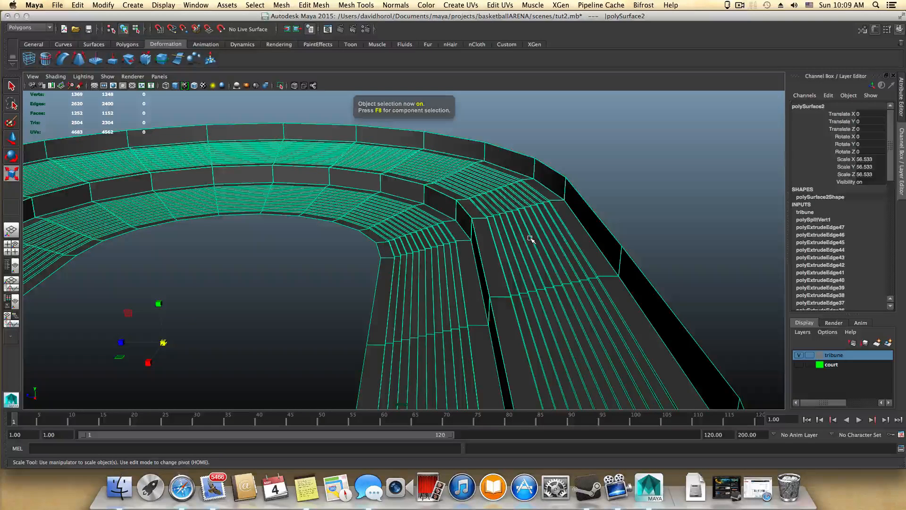
right_click(493, 227)
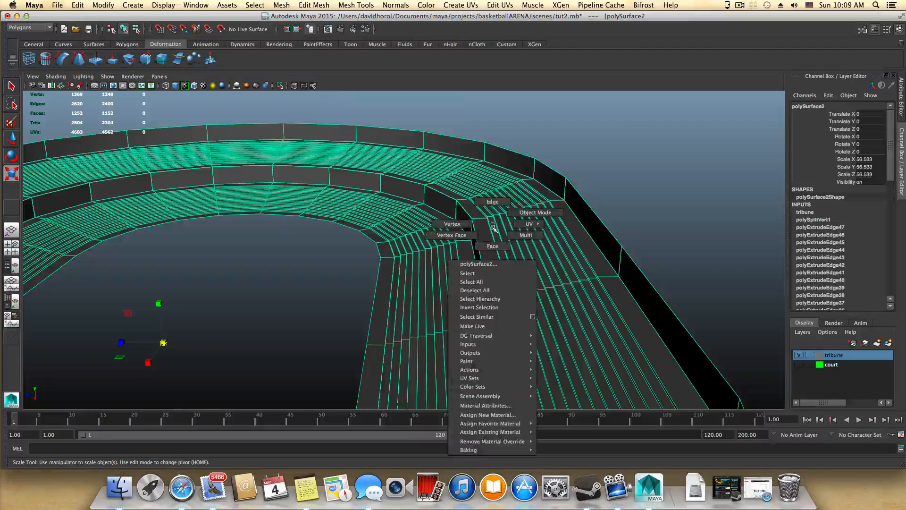
click(492, 246)
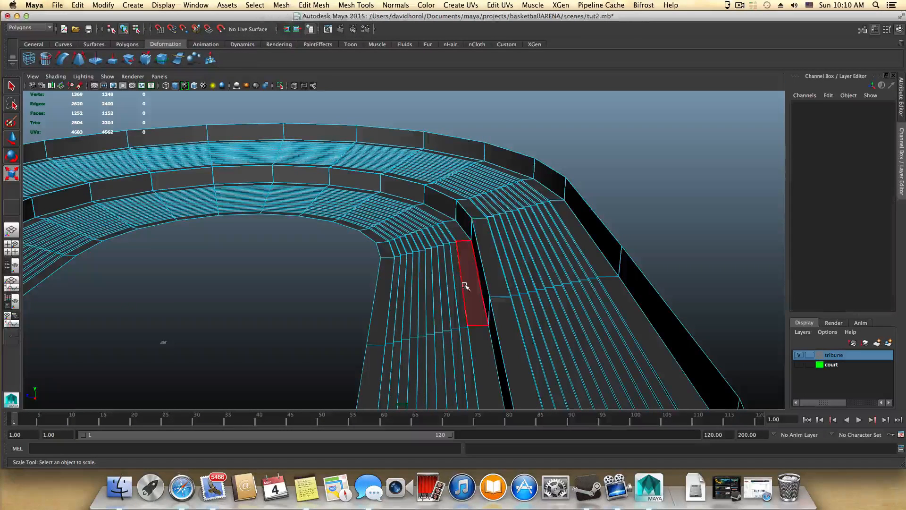
double_click(438, 277)
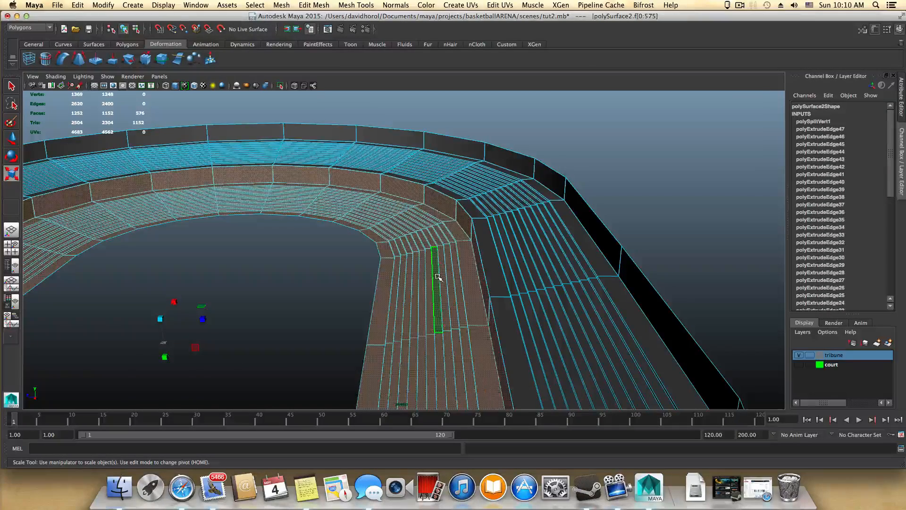
alt+drag(439, 306, 442, 331)
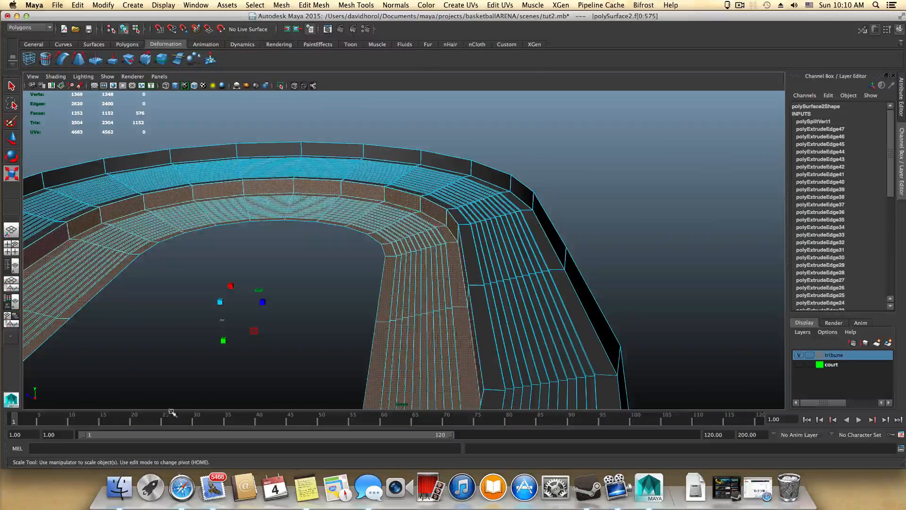
double_click(518, 292)
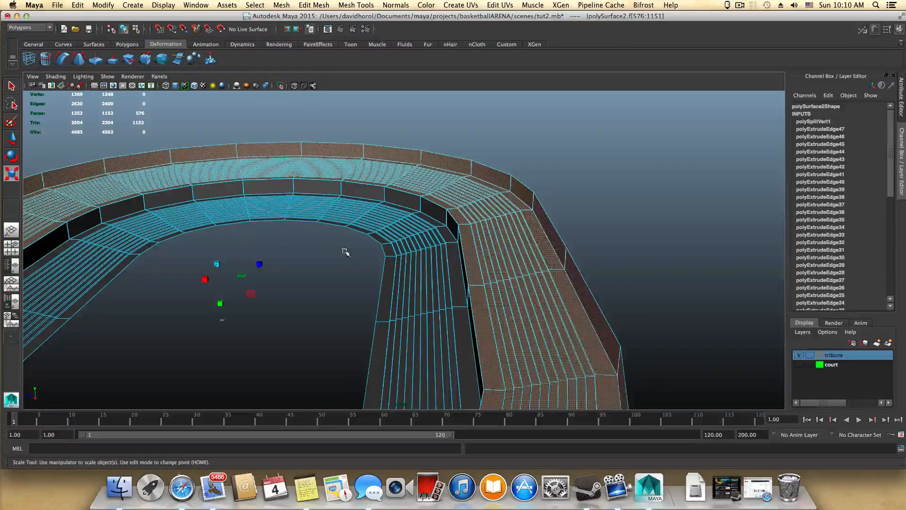
alt+drag(507, 266, 408, 251)
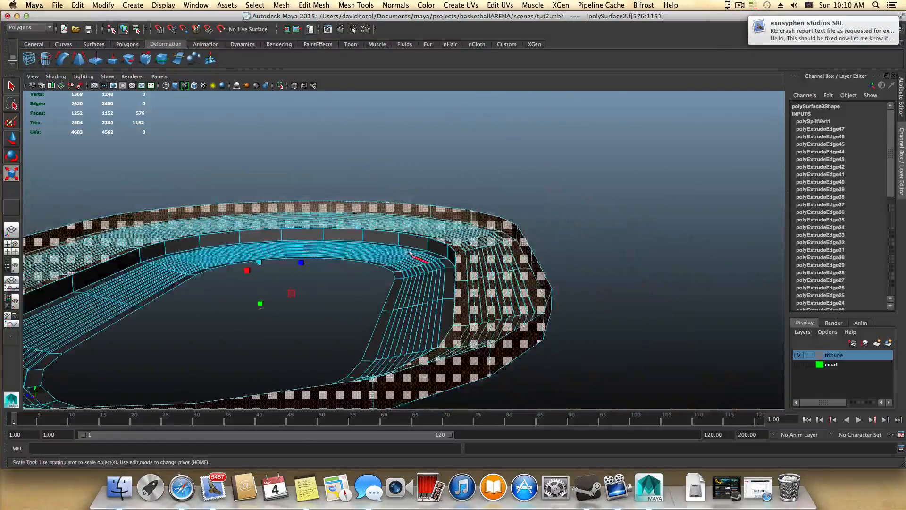
alt+drag(313, 148, 427, 176)
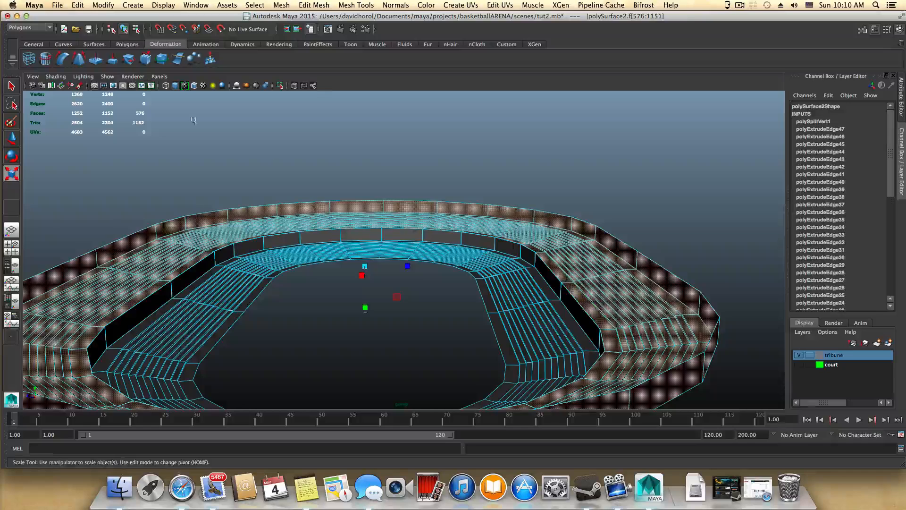
Apply a Squash deformer to the upper tier's faces and set its High Bound to 1.3
click(113, 60)
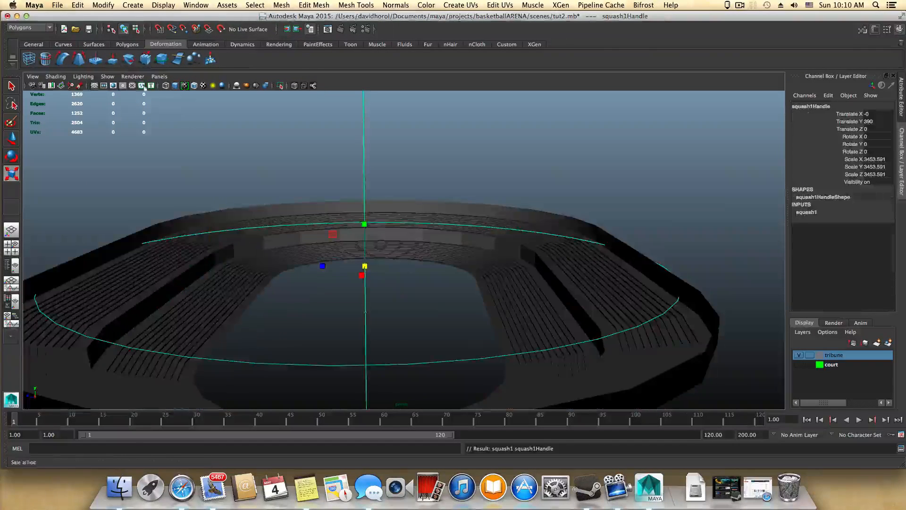
click(806, 213)
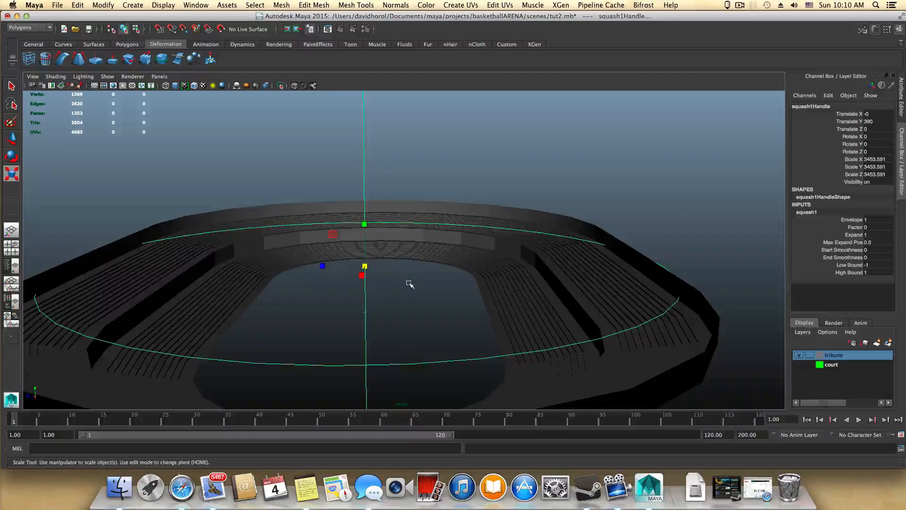
drag(411, 284, 425, 285)
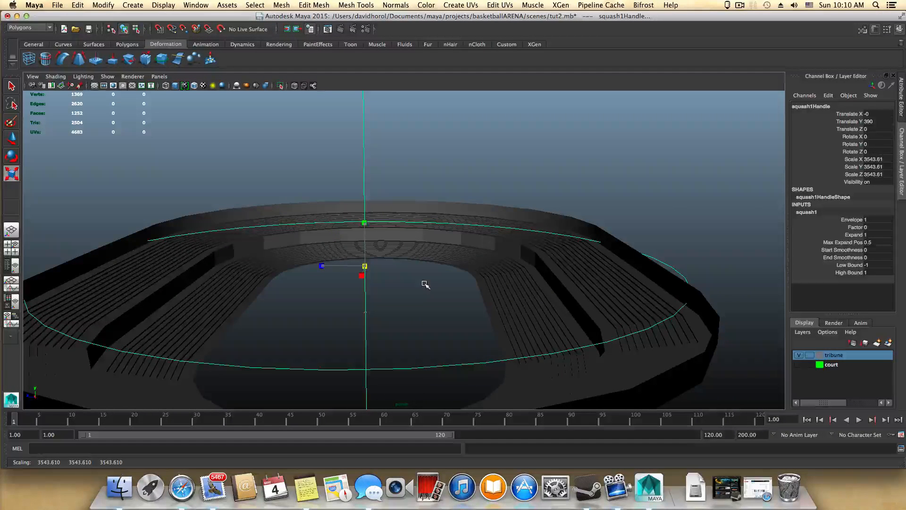
key(z)
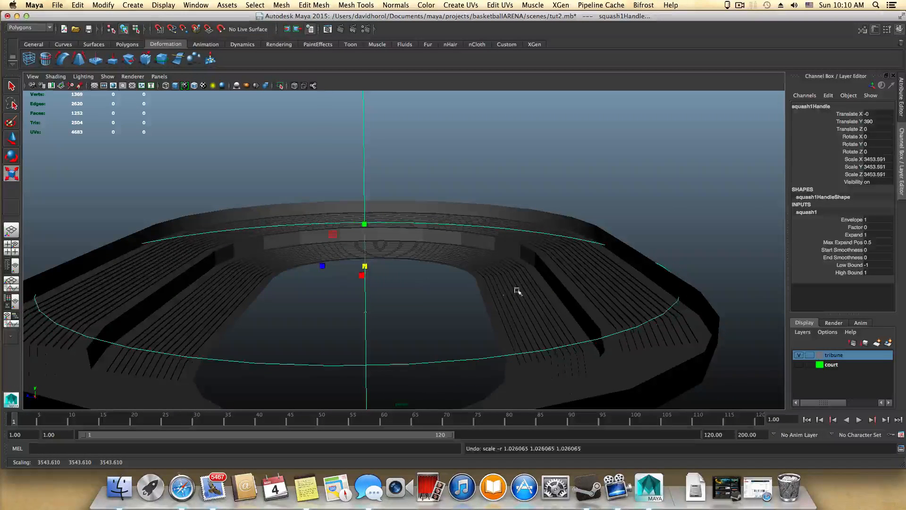
click(873, 272)
click(873, 272)
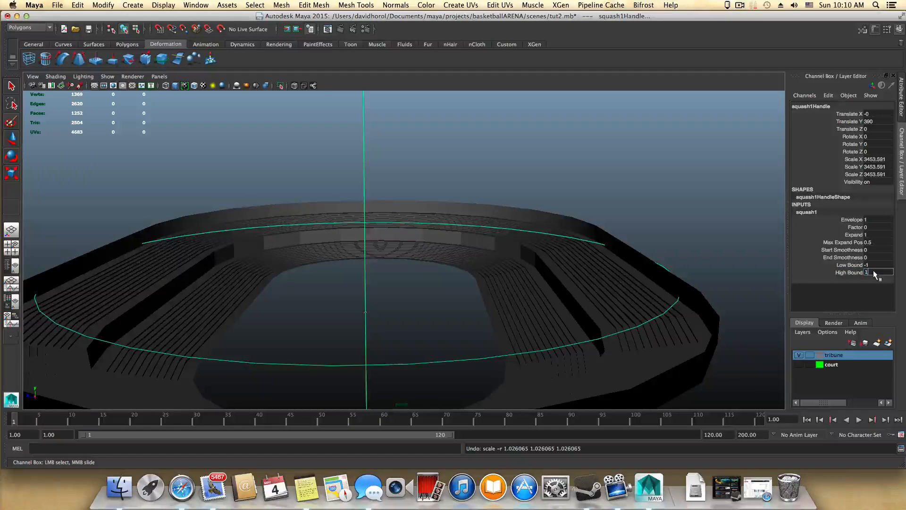
text(1.3)
key(Return)
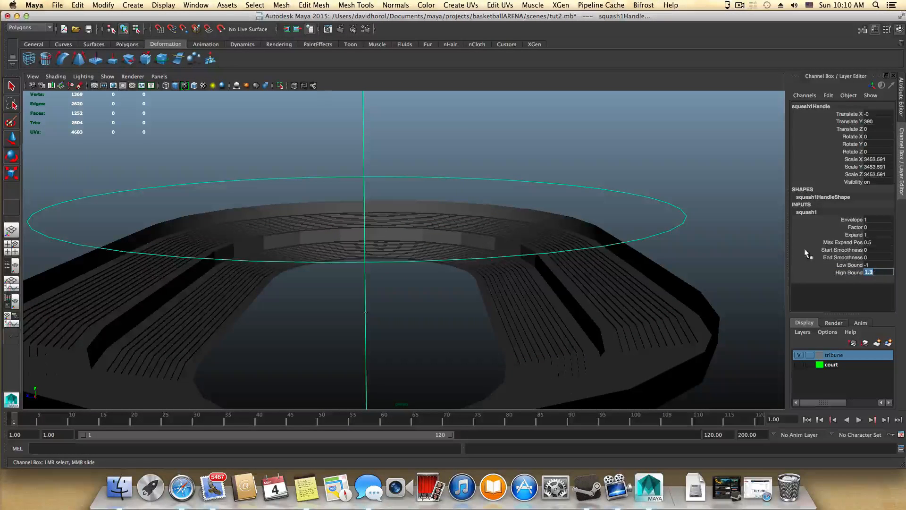
Adjust the squash deformer's Factor to 0.5 so the upper tier becomes taller and steeper
click(852, 228)
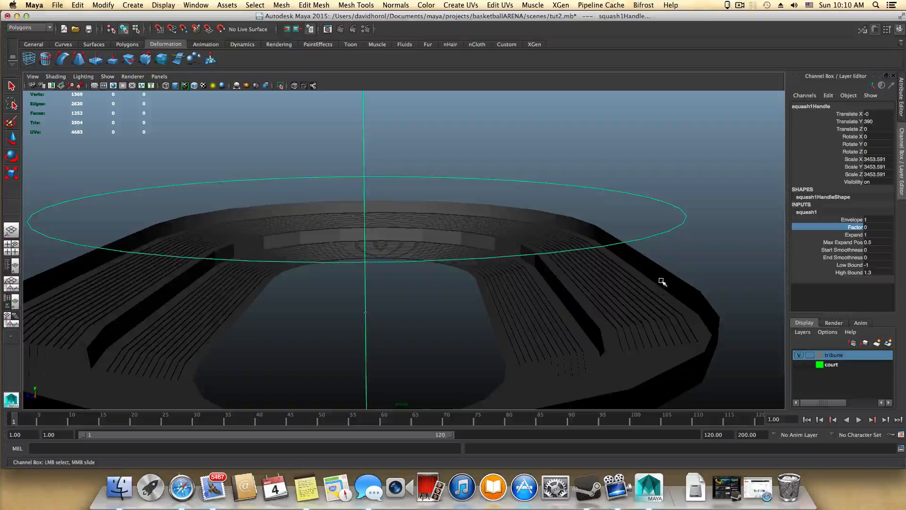
middle_drag(663, 282, 664, 279)
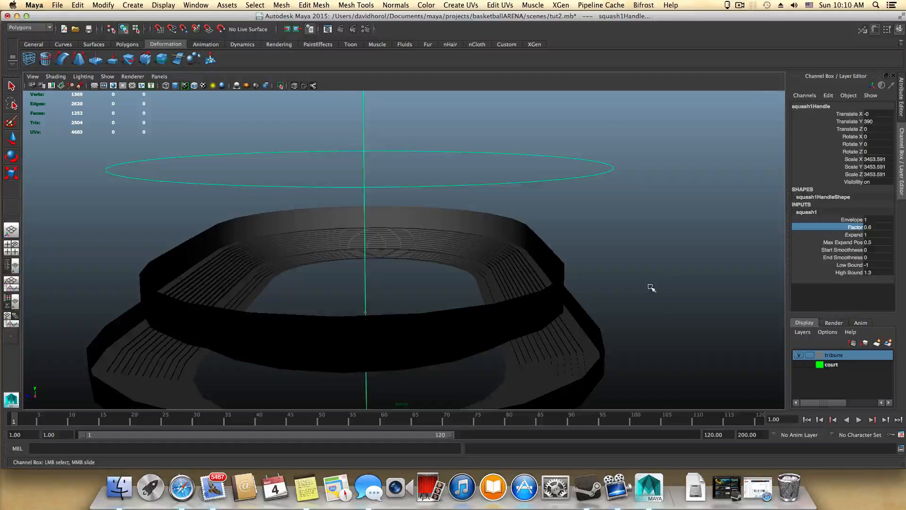
mouse_move(637, 289)
alt+mouse_down()
mouse_move(639, 308)
mouse_move(643, 299)
mouse_move(586, 287)
mouse_move(652, 321)
mouse_move(632, 291)
alt+mouse_up()
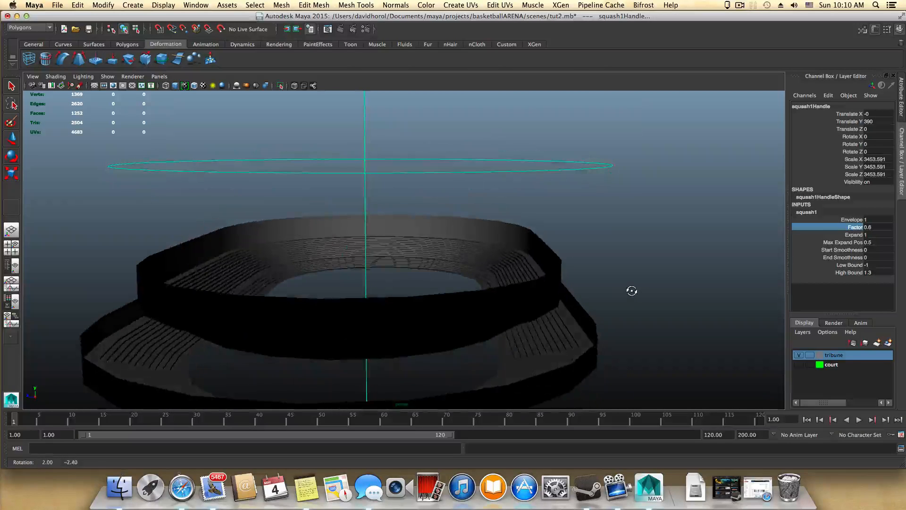
middle_drag(481, 259, 483, 260)
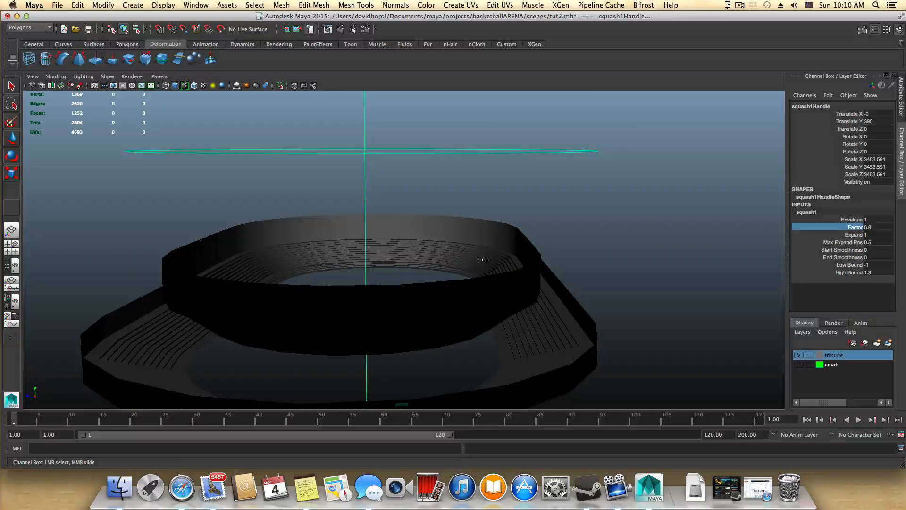
mouse_move(488, 268)
alt+mouse_down()
mouse_move(477, 285)
mouse_move(486, 280)
alt+mouse_up()
middle_drag(487, 280, 490, 277)
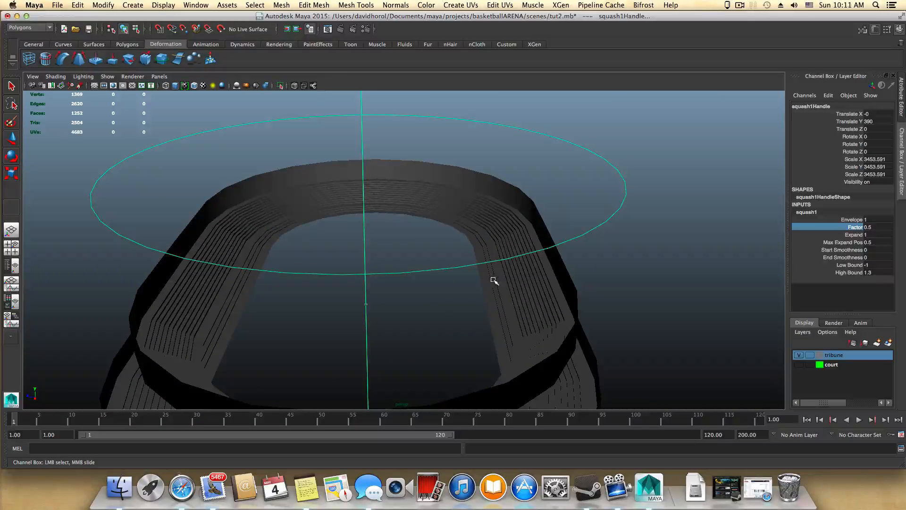
mouse_move(494, 280)
alt+mouse_down()
mouse_move(504, 271)
mouse_move(494, 273)
alt+mouse_up()
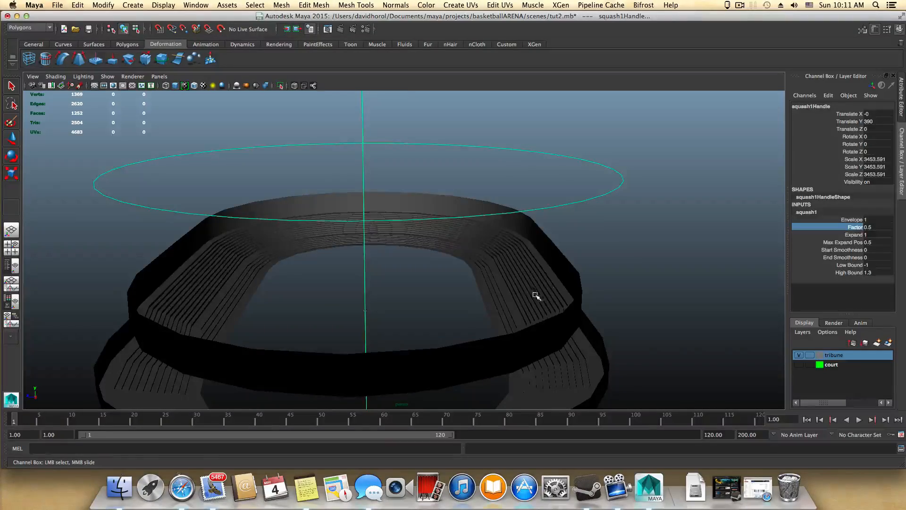
Select the whole tribune and delete its construction history
click(571, 303)
alt+drag(627, 305, 512, 252)
alt+drag(479, 315, 506, 291)
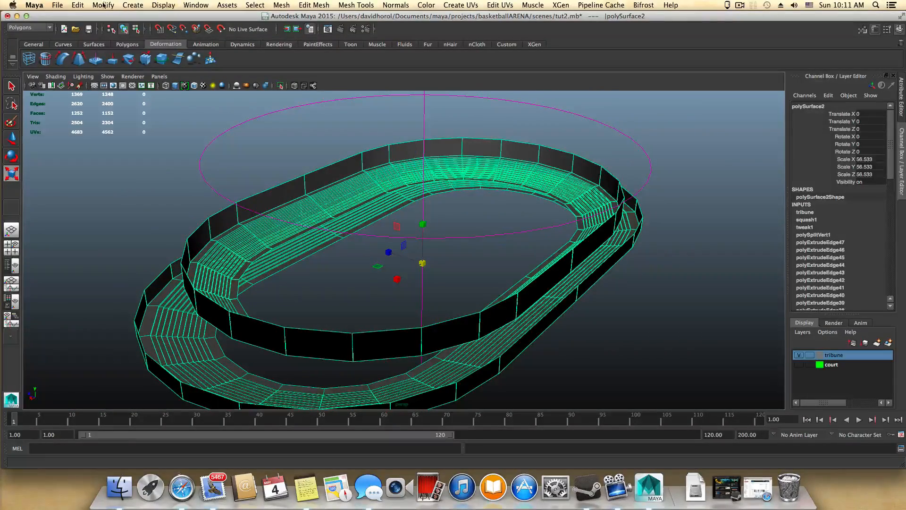
click(78, 5)
mouse_move(122, 116)
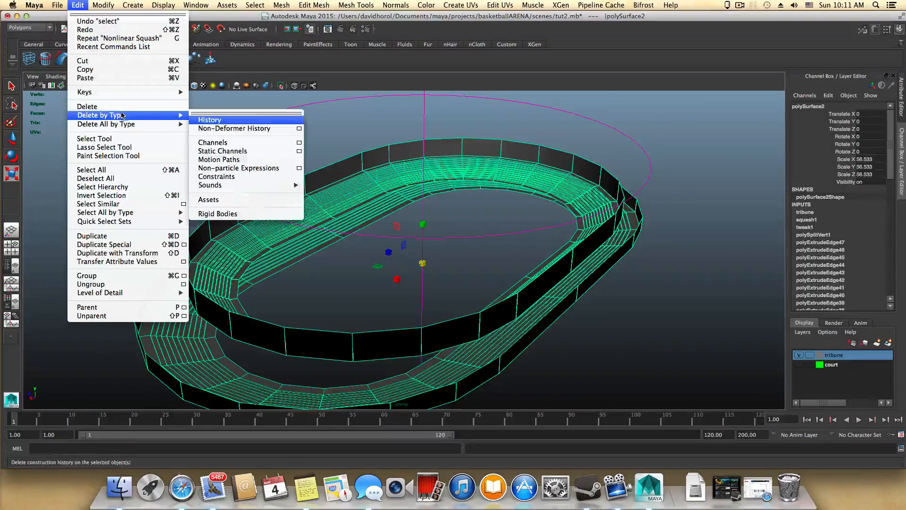
click(221, 121)
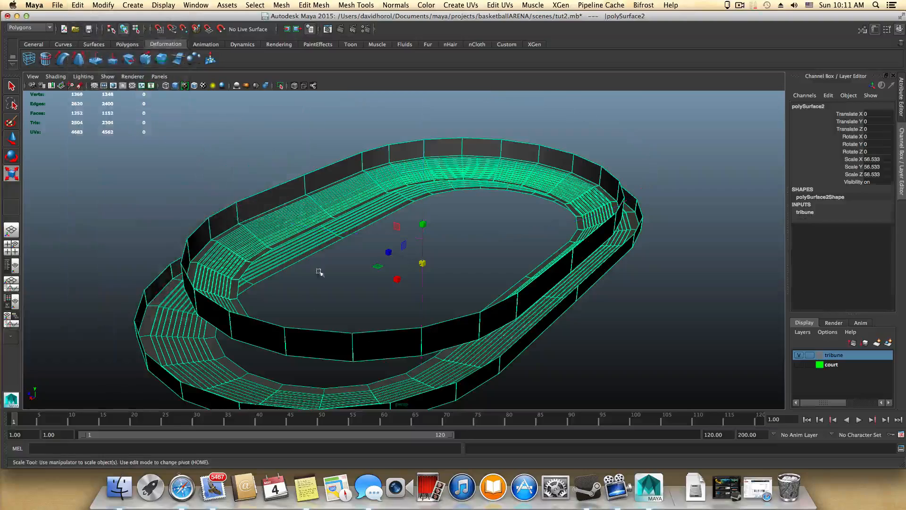
Select the upper tier's faces and scale them up uniformly until they surround the lower tier
right_click(439, 321)
click(441, 299)
alt+drag(441, 300, 512, 247)
right_drag(528, 236, 534, 259)
click(535, 259)
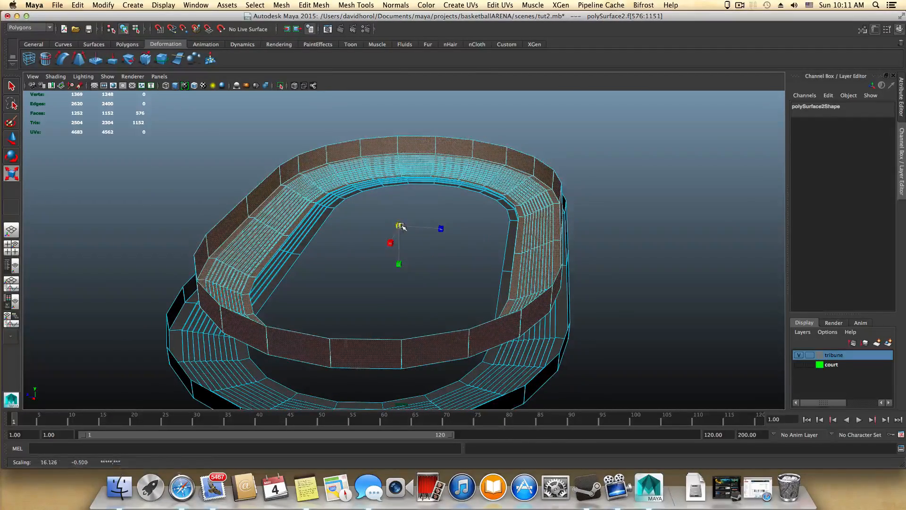
drag(401, 226, 491, 307)
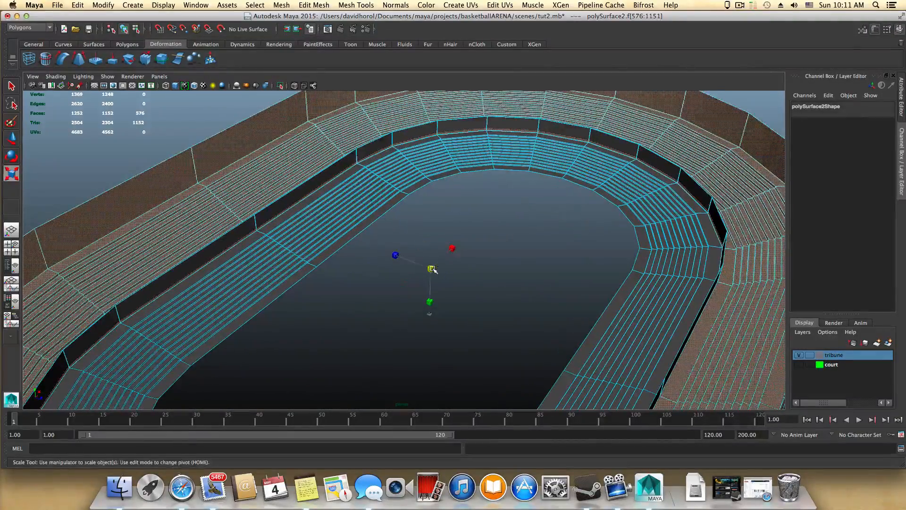
drag(433, 270, 456, 256)
Raise the upper tier and scale it down slightly to fit around the top of the lower tier's wall
key(w)
drag(460, 202, 458, 183)
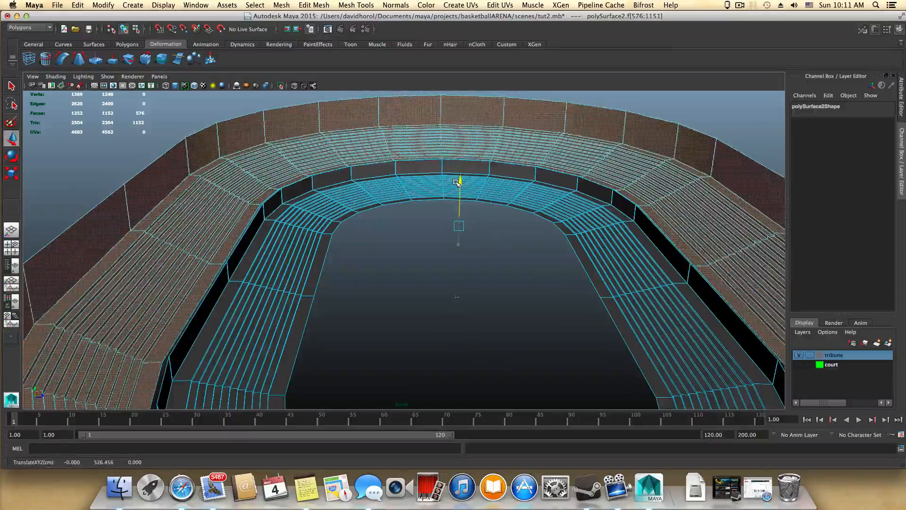
alt+drag(511, 230, 446, 315)
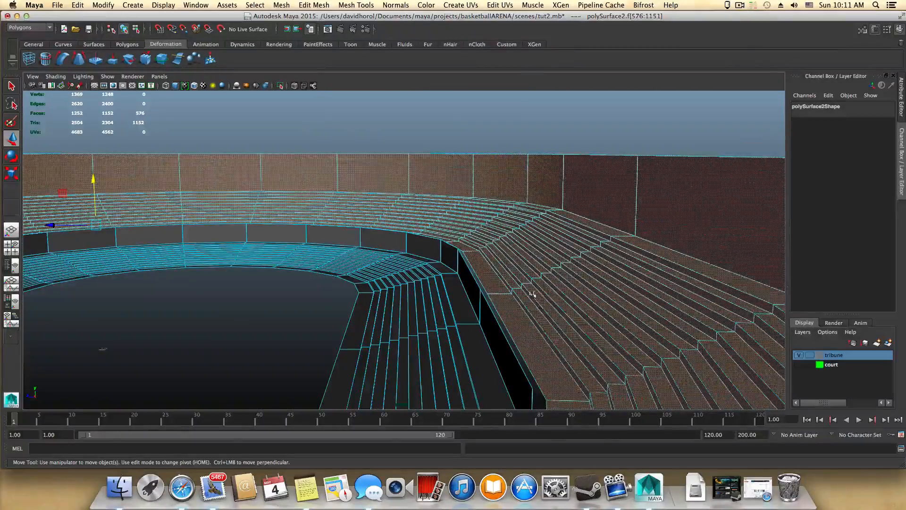
alt+drag(537, 300, 230, 188)
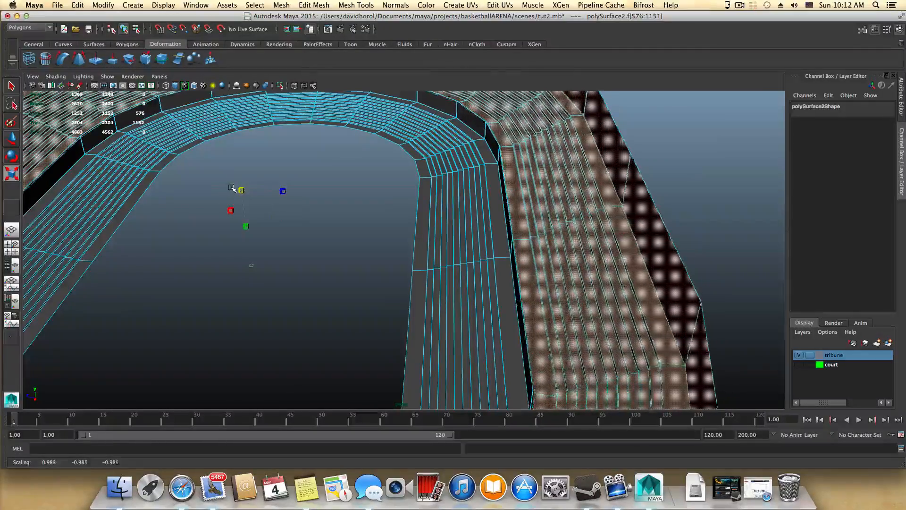
Fine-tune the upper tier's scale to even out its gap around the lower tier and return to object mode
alt+drag(387, 244, 482, 281)
alt+right_drag(482, 281, 461, 220)
alt+middle_drag(462, 219, 468, 189)
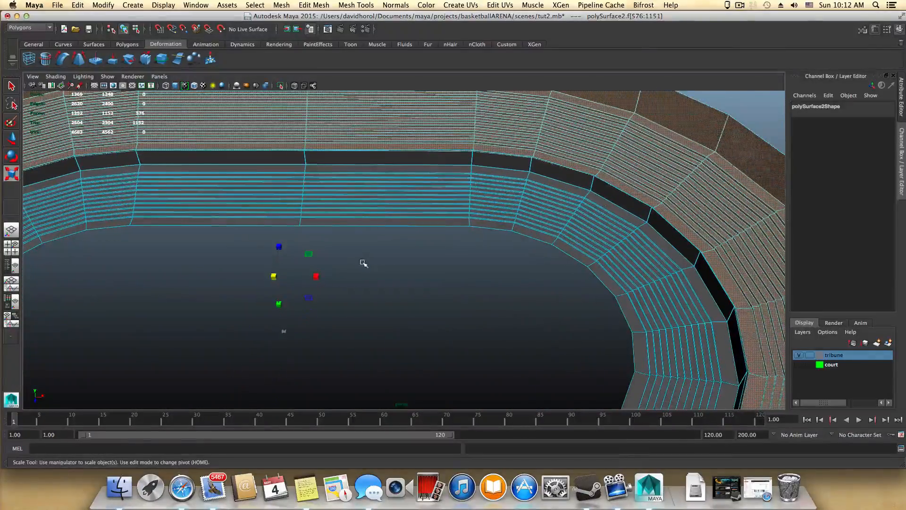
drag(316, 276, 317, 276)
key(z)
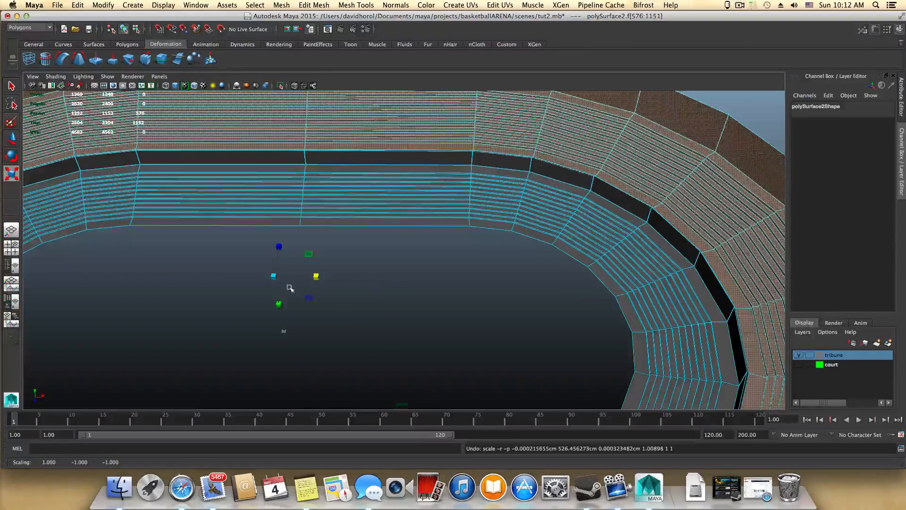
drag(274, 277, 360, 297)
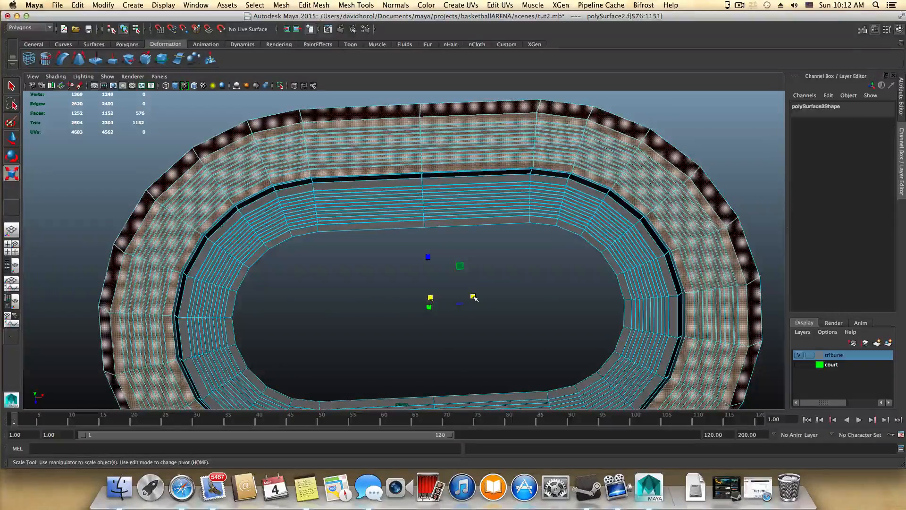
drag(473, 297, 340, 4)
key(F8)
Switch the tribune to face selection and select all faces of the upper tier
scroll(415, 293, up, 5)
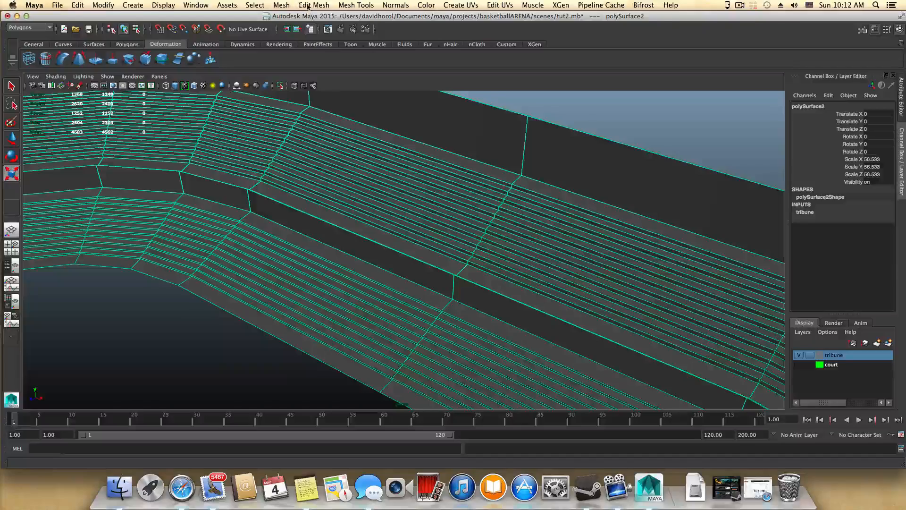
alt+drag(418, 228, 505, 223)
key(w)
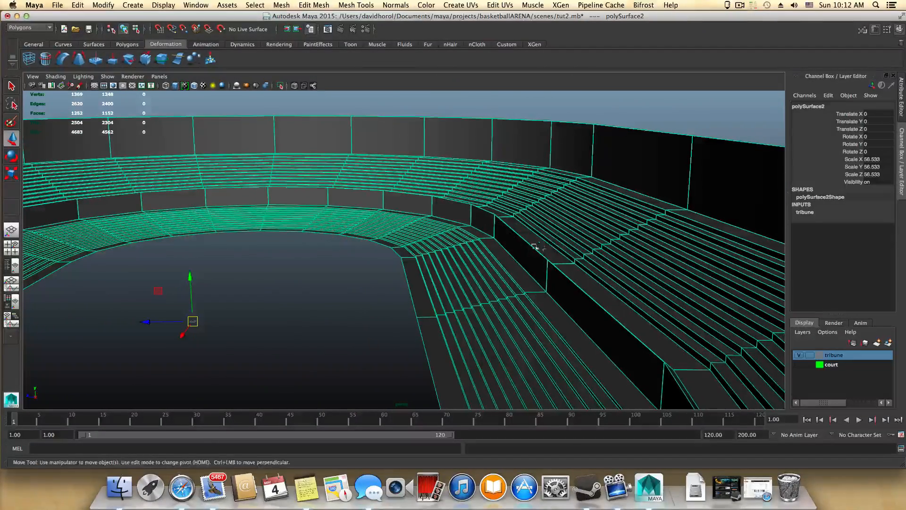
right_drag(557, 247, 557, 273)
click(564, 238)
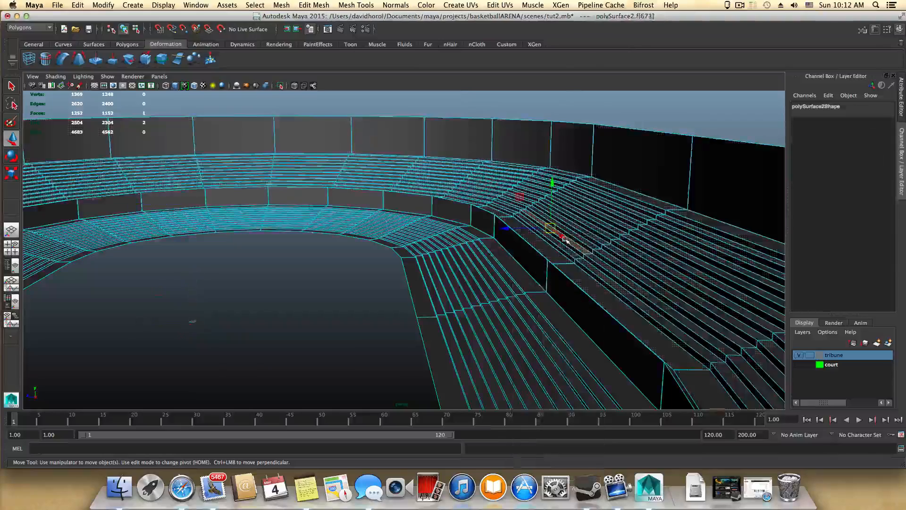
double_click(565, 239)
double_click(564, 239)
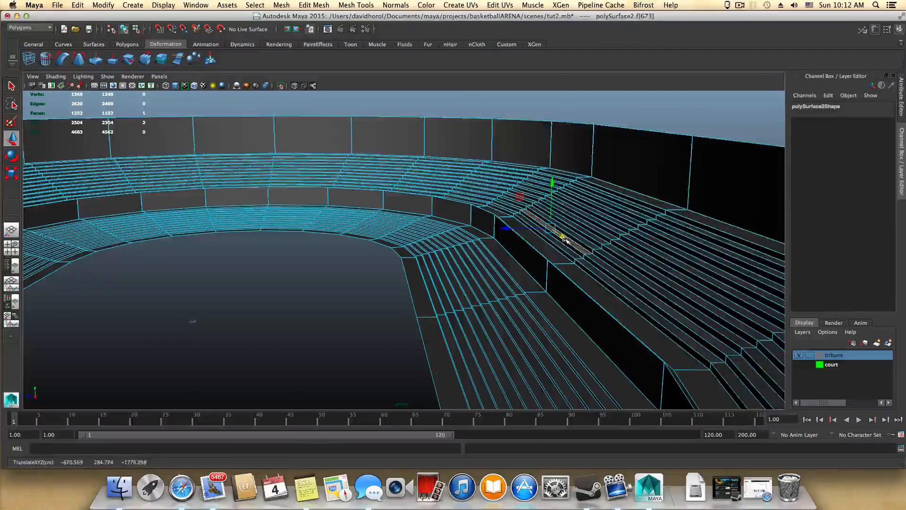
double_click(564, 239)
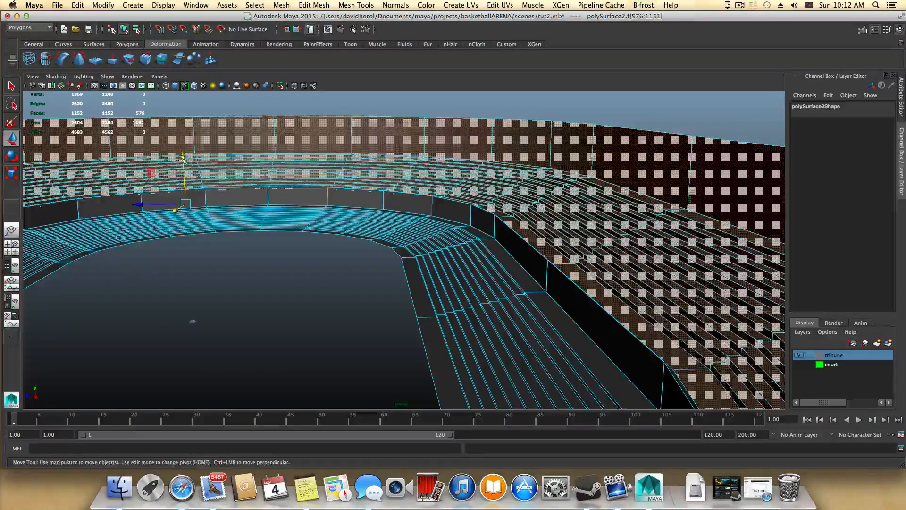
Raise the selected upper tier slightly so its inner edge lines up with the top of the lower tier's wall
drag(183, 160, 182, 157)
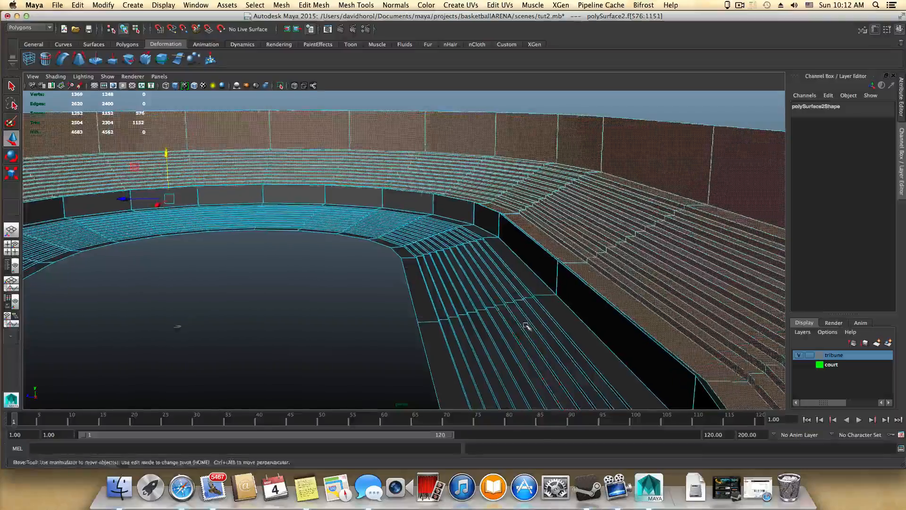
alt+drag(522, 324, 497, 353)
scroll(497, 354, down, 5)
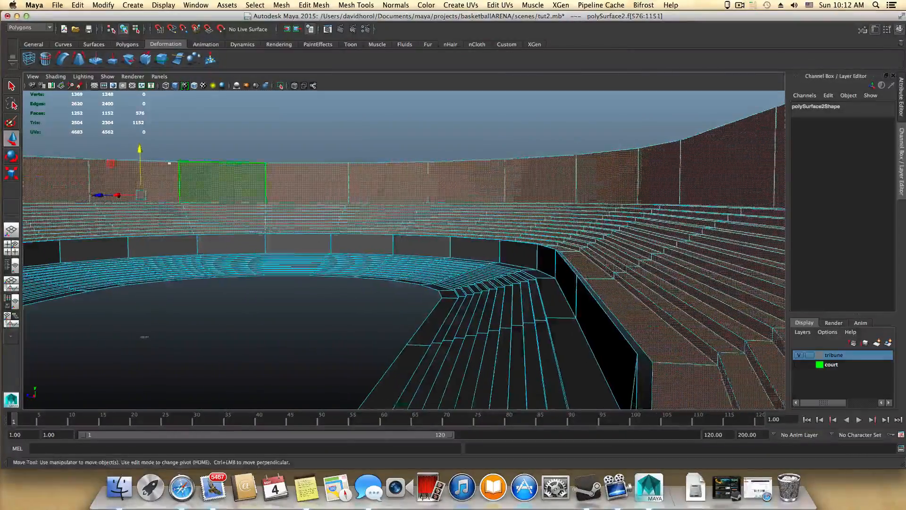
drag(140, 150, 140, 150)
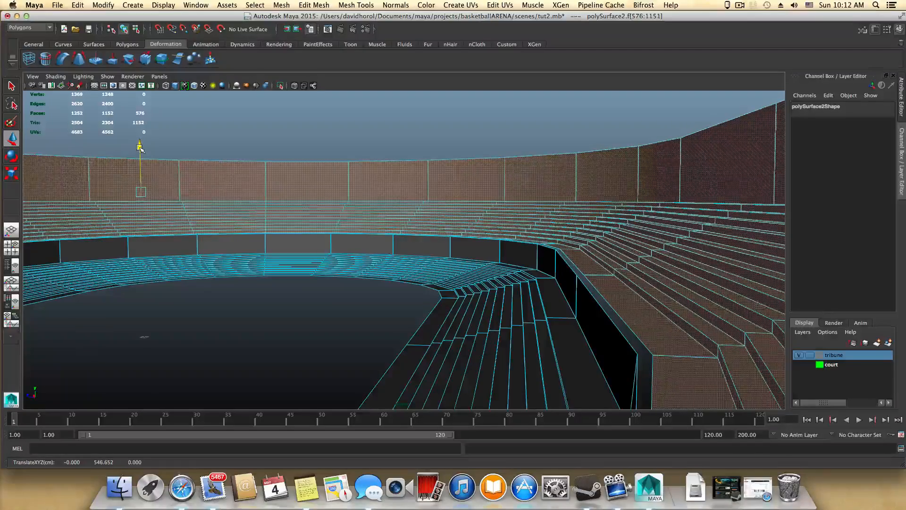
alt+drag(270, 243, 130, 250)
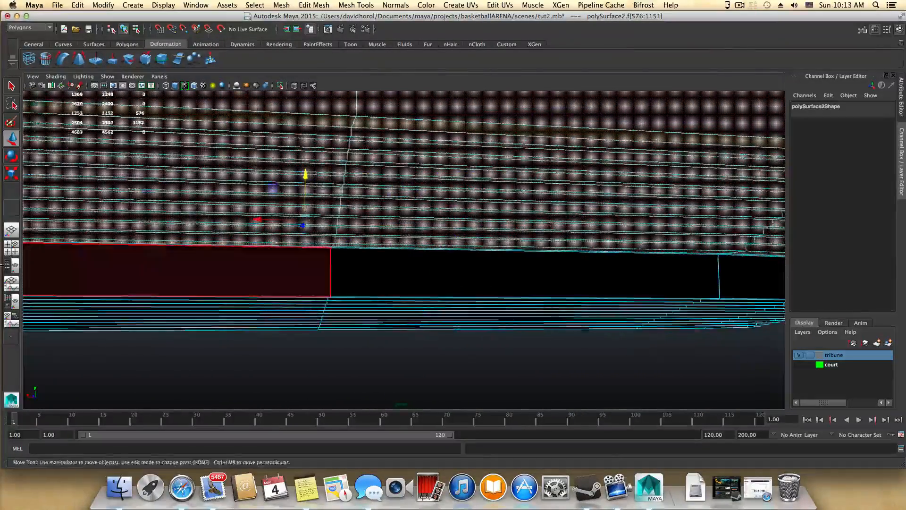
In a wireframe front view, fine-tune the upper tier's height to meet the lower wall's top edge
key(space)
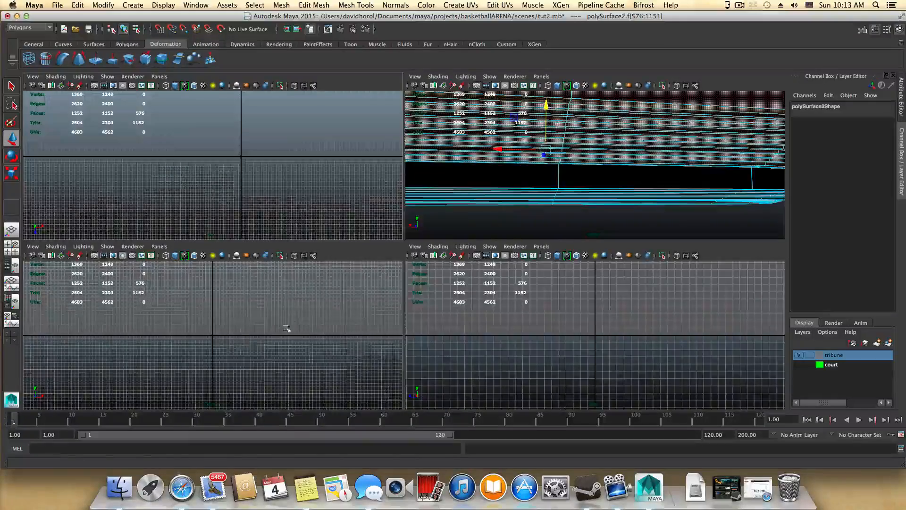
key(space)
alt+right_drag(344, 335, 387, 351)
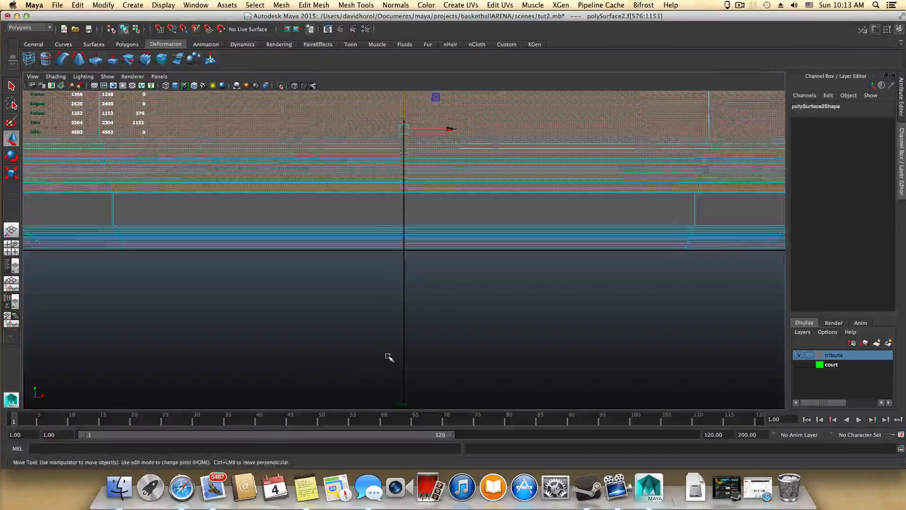
alt+middle_drag(381, 263, 480, 297)
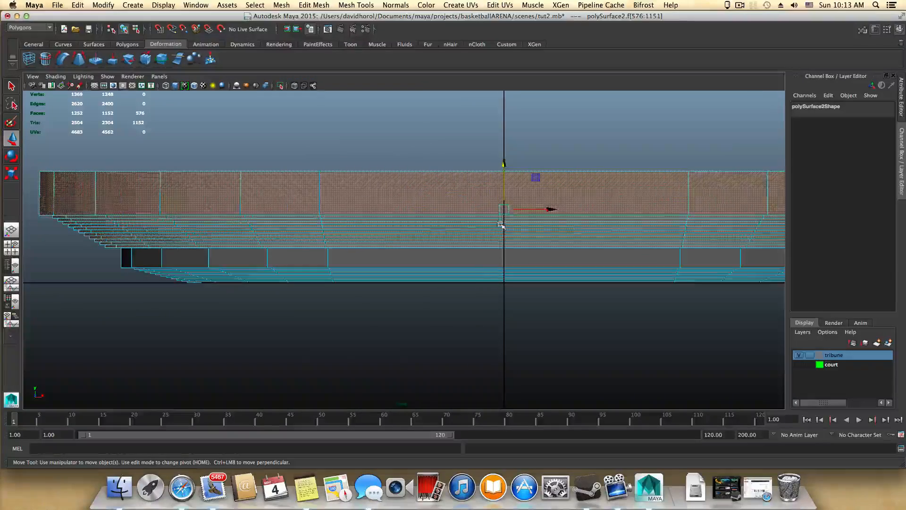
drag(502, 165, 503, 164)
alt+right_drag(503, 165, 620, 114)
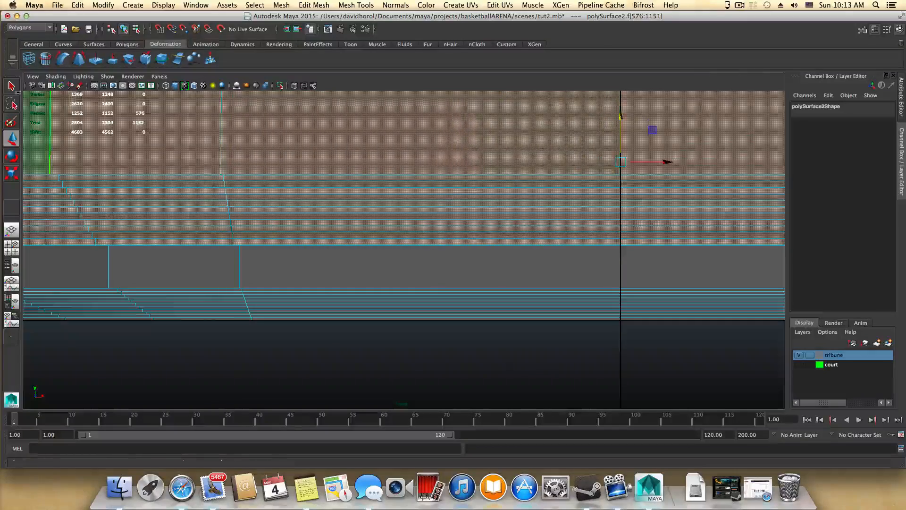
key(4)
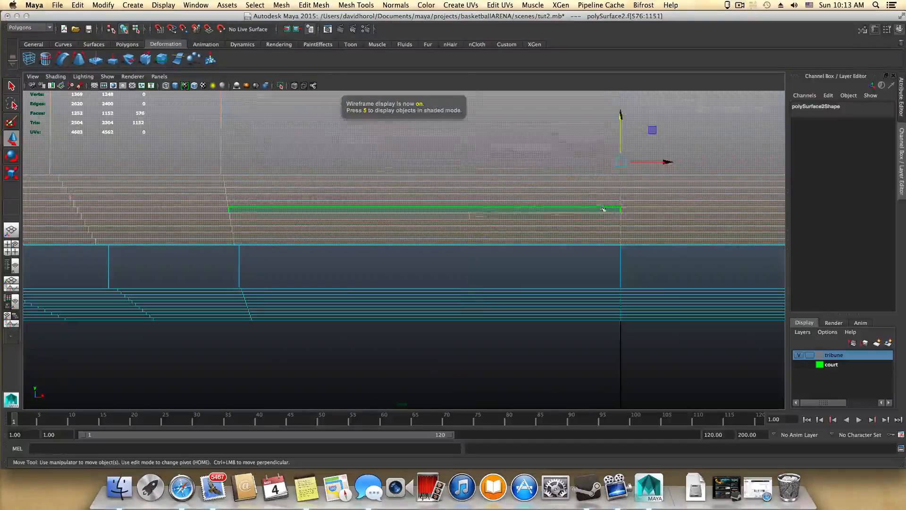
drag(622, 118, 623, 117)
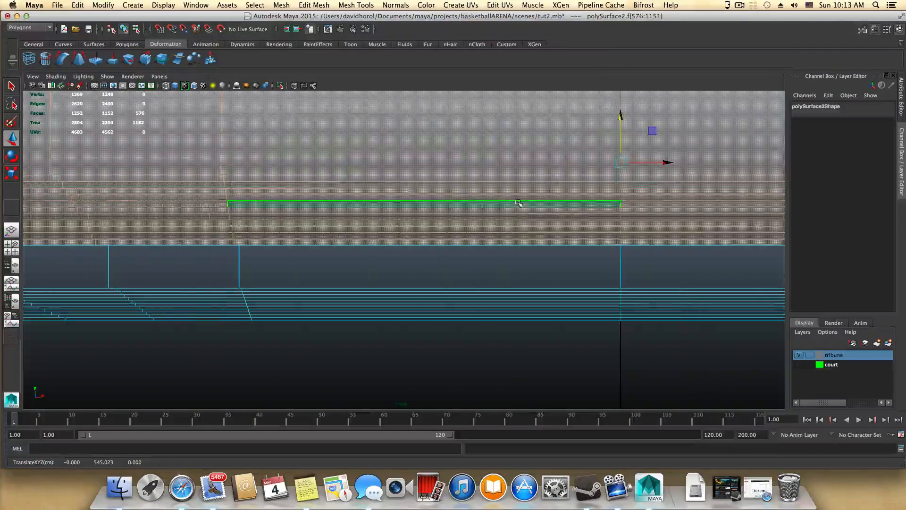
Back in the perspective view, use the Merge Vertex Tool to join the upper tier's inner-edge vertices to the lower wall's top around the first curved end
key(space)
key(space)
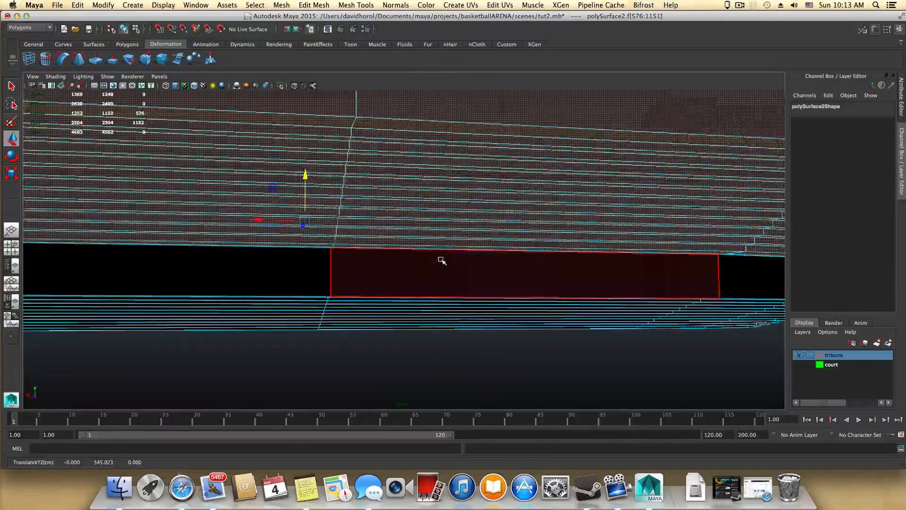
alt+drag(441, 261, 529, 273)
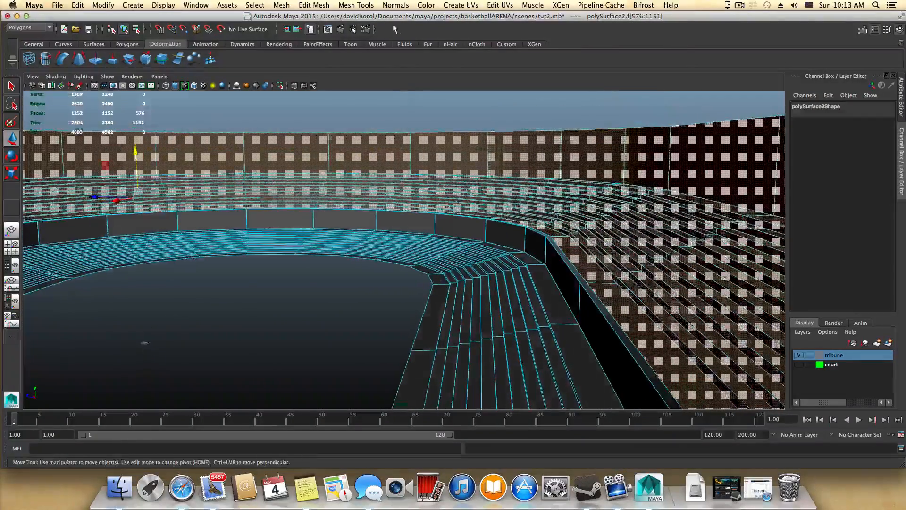
click(367, 6)
click(392, 133)
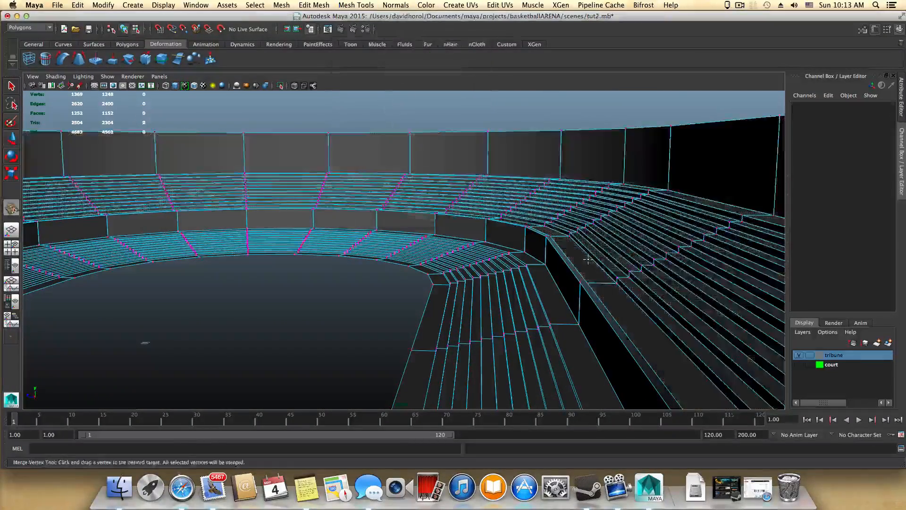
alt+drag(587, 259, 416, 164)
alt+middle_drag(437, 207, 456, 258)
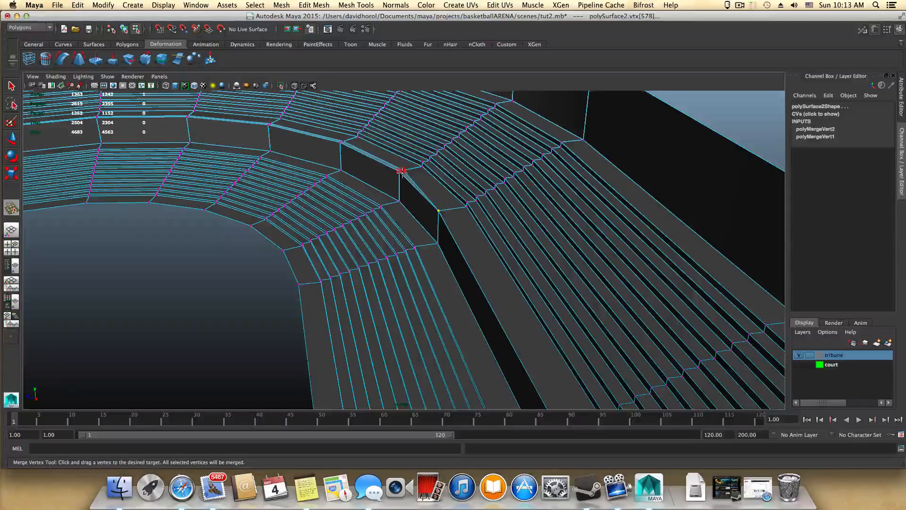
drag(401, 171, 409, 202)
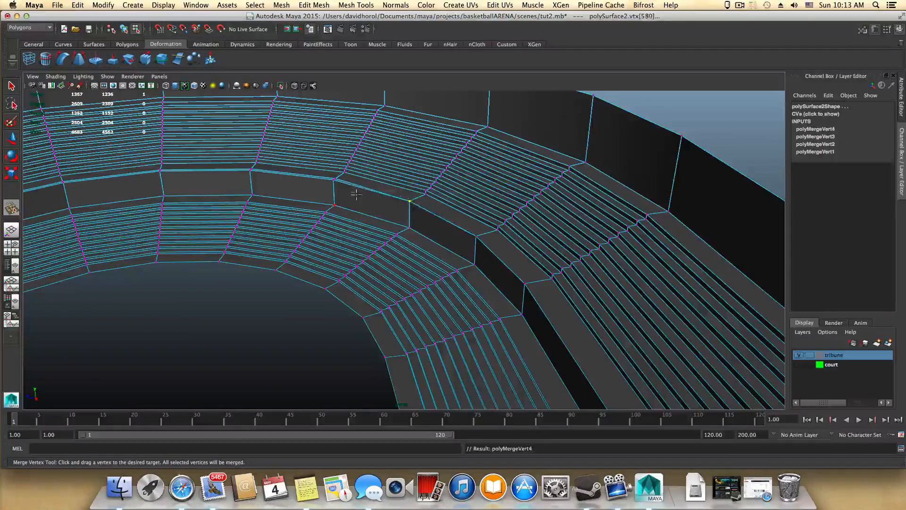
drag(336, 179, 464, 299)
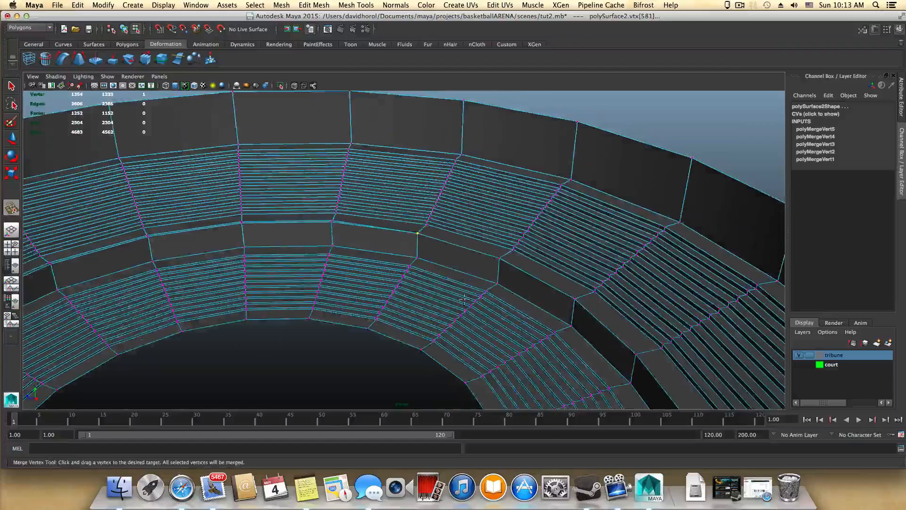
drag(332, 221, 288, 246)
alt+drag(287, 246, 262, 263)
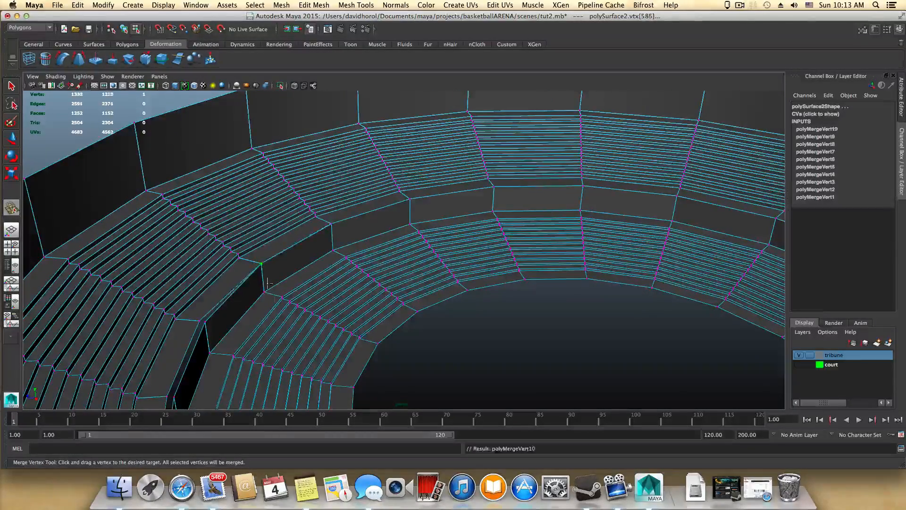
Merge the remaining vertex pairs between the tiers around the rest of the tribune and return to object mode
alt+middle_drag(284, 278, 311, 245)
mouse_move(231, 283)
mouse_down()
mouse_move(247, 305)
mouse_move(253, 295)
mouse_move(269, 307)
mouse_move(274, 334)
mouse_move(221, 302)
mouse_move(233, 294)
mouse_up()
alt+drag(330, 324, 260, 324)
alt+drag(343, 352, 251, 323)
alt+right_drag(250, 324, 461, 327)
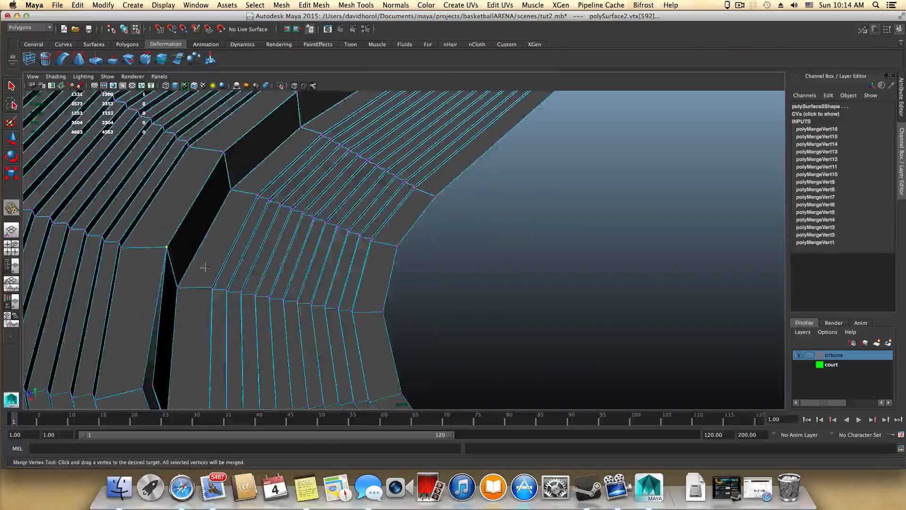
alt+middle_drag(186, 330, 186, 293)
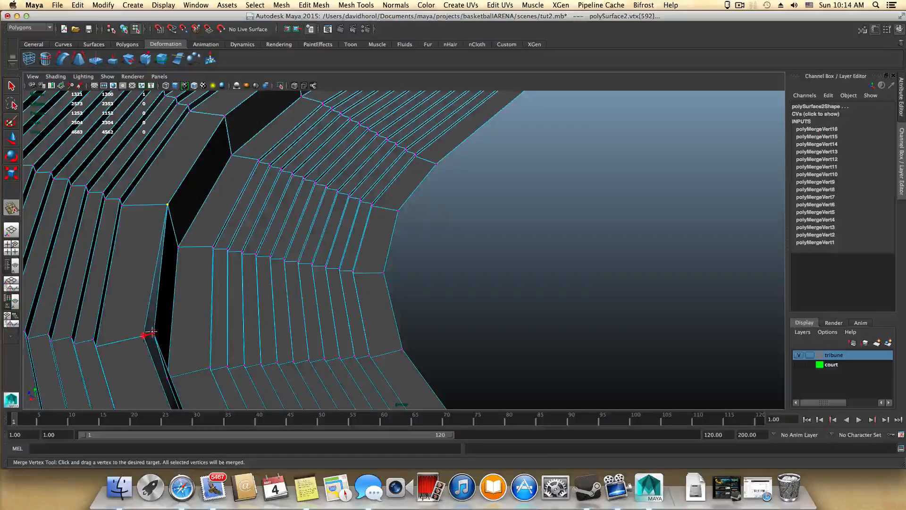
drag(151, 333, 343, 238)
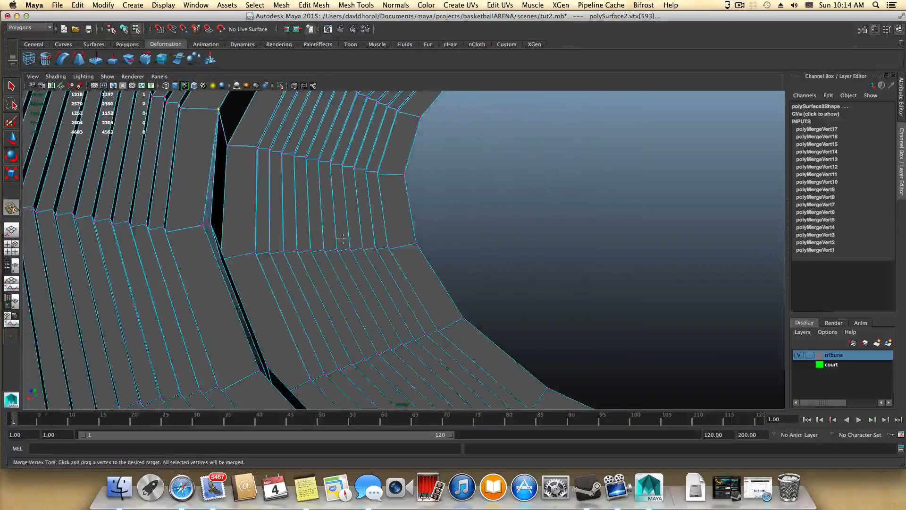
drag(203, 225, 211, 224)
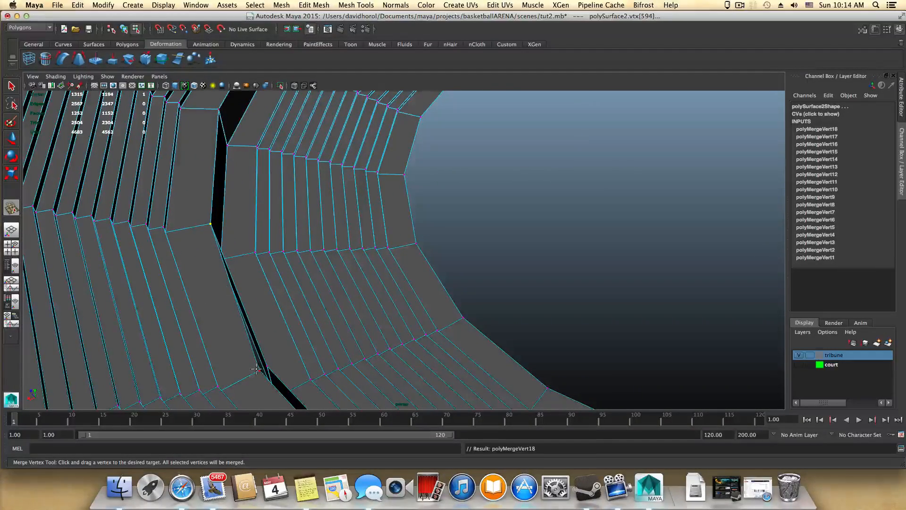
drag(259, 370, 417, 331)
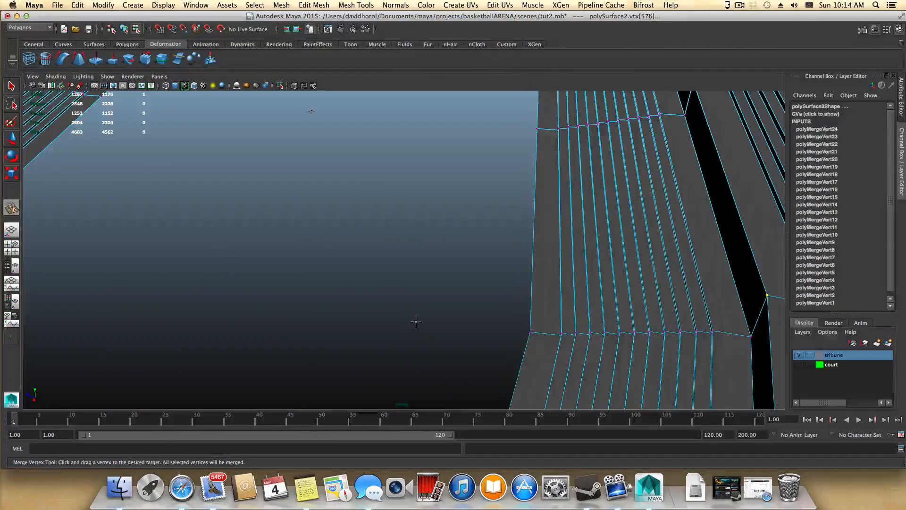
key(F8)
Select the edge loop along the top rim of the outer wall, scale it up slightly and uniformly, and deselect it
scroll(415, 322, down, 3)
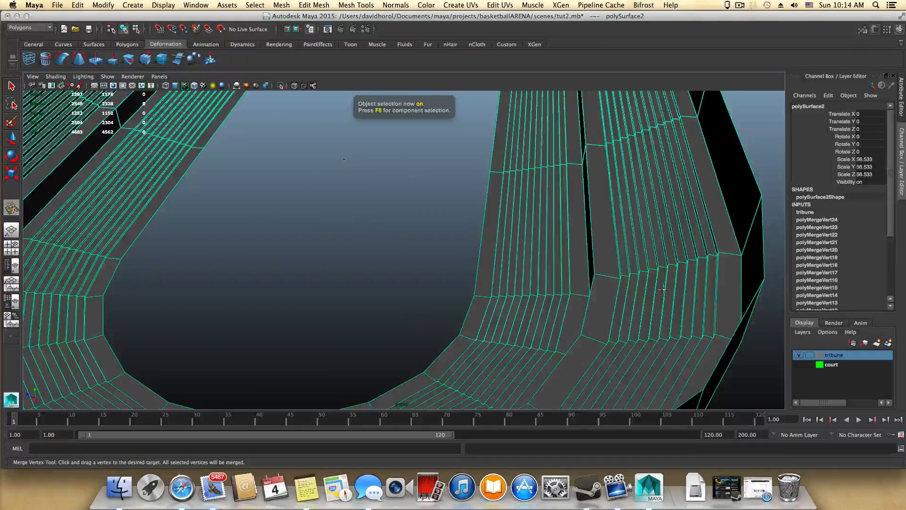
scroll(664, 289, down, 5)
alt+drag(632, 299, 627, 345)
right_drag(581, 209, 569, 197)
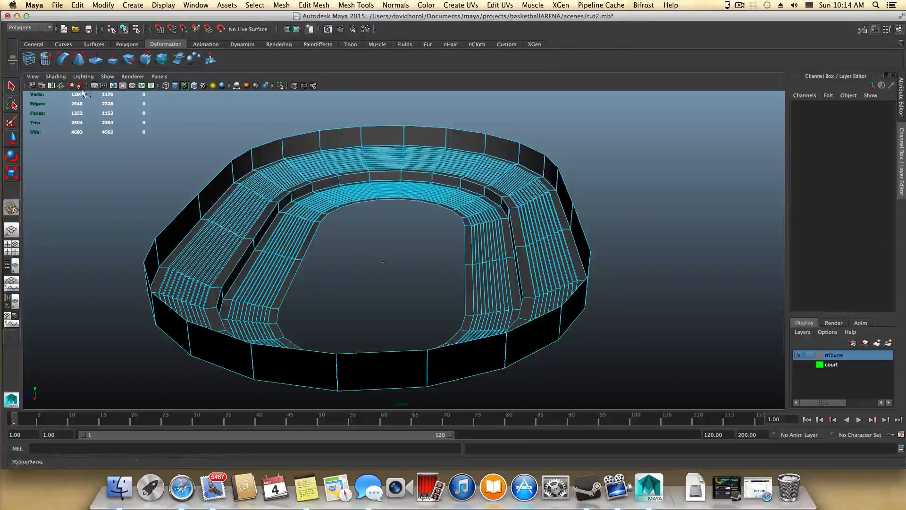
key(q)
click(563, 189)
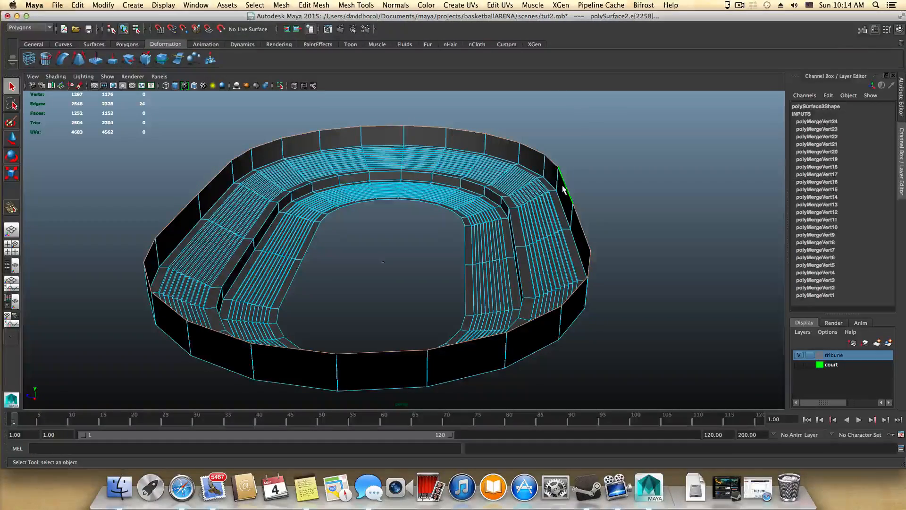
alt+drag(488, 258, 432, 267)
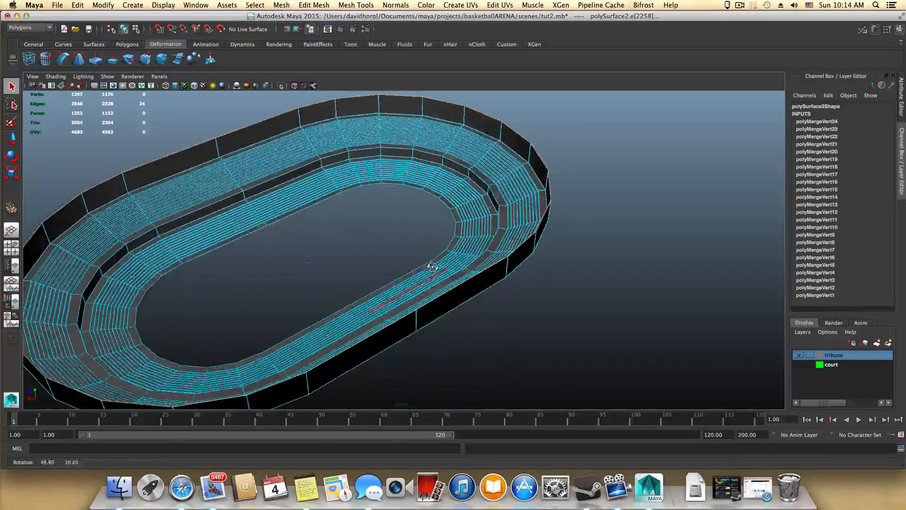
key(r)
drag(301, 209, 303, 213)
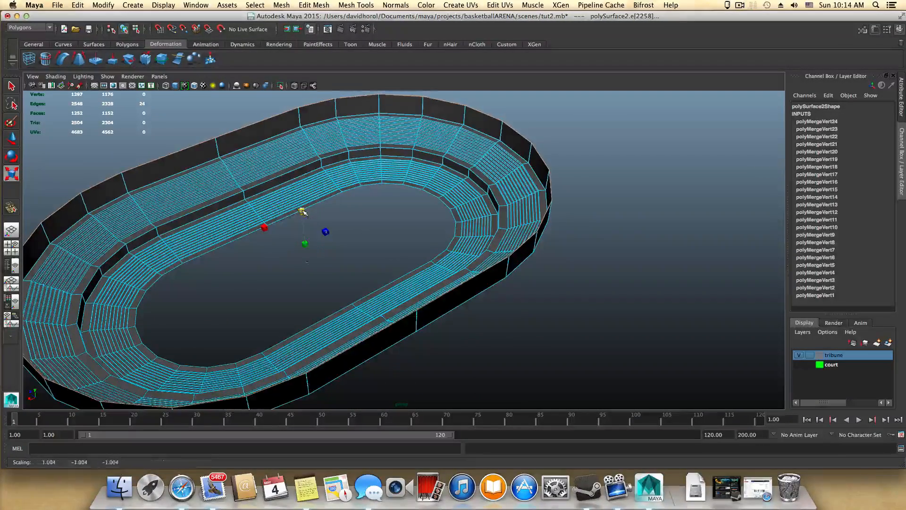
click(411, 235)
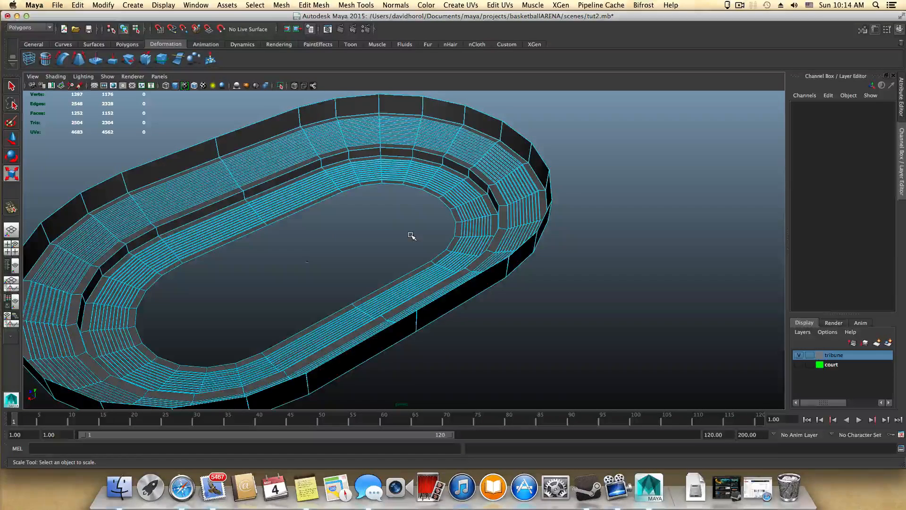
Return to object mode with nothing selected and examine the joined tiers and outer wall from close up
key(F8)
click(580, 279)
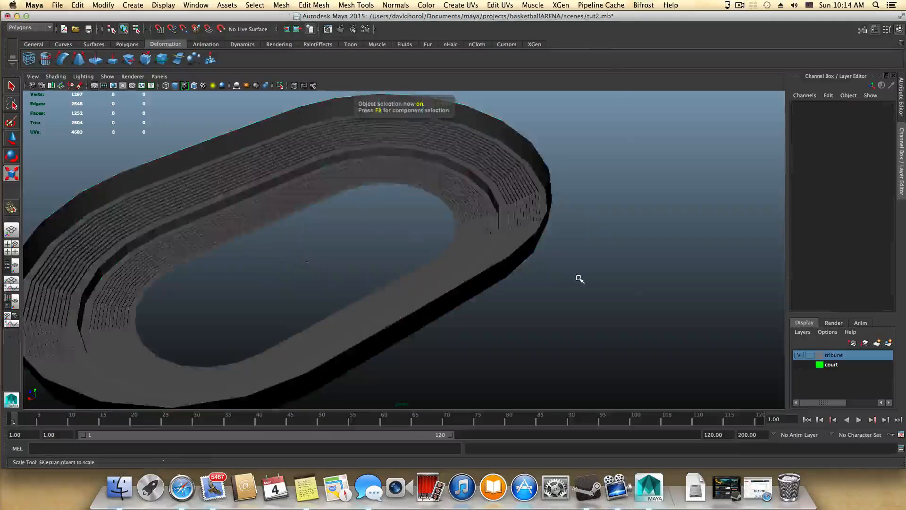
mouse_move(580, 279)
alt+mouse_down()
mouse_move(623, 267)
mouse_move(621, 283)
mouse_move(579, 291)
mouse_move(364, 228)
mouse_move(401, 210)
mouse_move(521, 257)
mouse_move(402, 277)
mouse_move(481, 219)
mouse_move(420, 416)
mouse_move(413, 350)
mouse_move(378, 354)
alt+mouse_up()
alt+right_drag(378, 354, 594, 392)
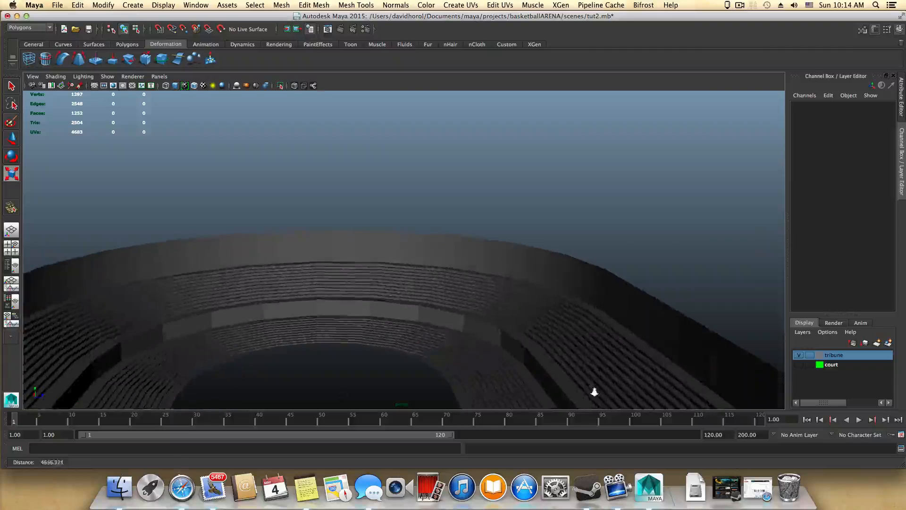
Inspect the whole tribune from several angles, checking both seating tiers, the dividing wall and the outer wall around the curved ends
alt+drag(582, 378, 450, 323)
alt+drag(552, 313, 613, 242)
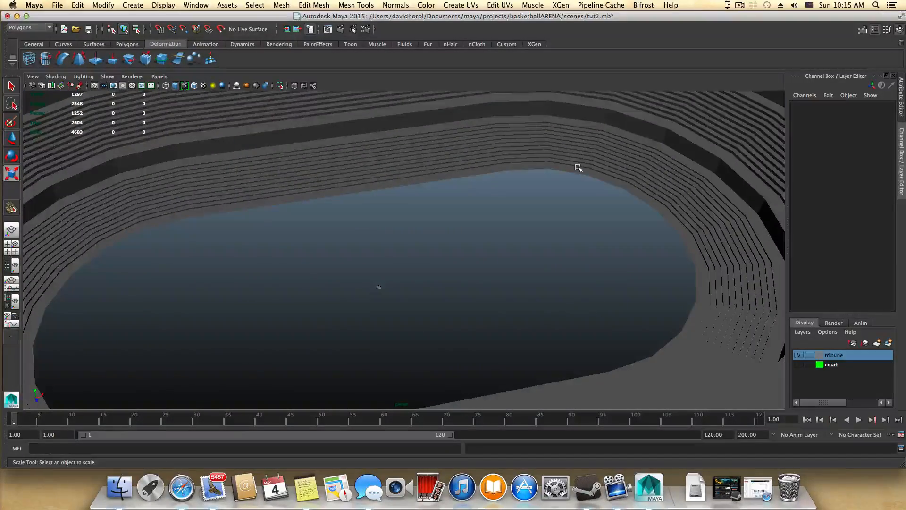
alt+right_drag(576, 168, 538, 312)
alt+drag(538, 312, 354, 228)
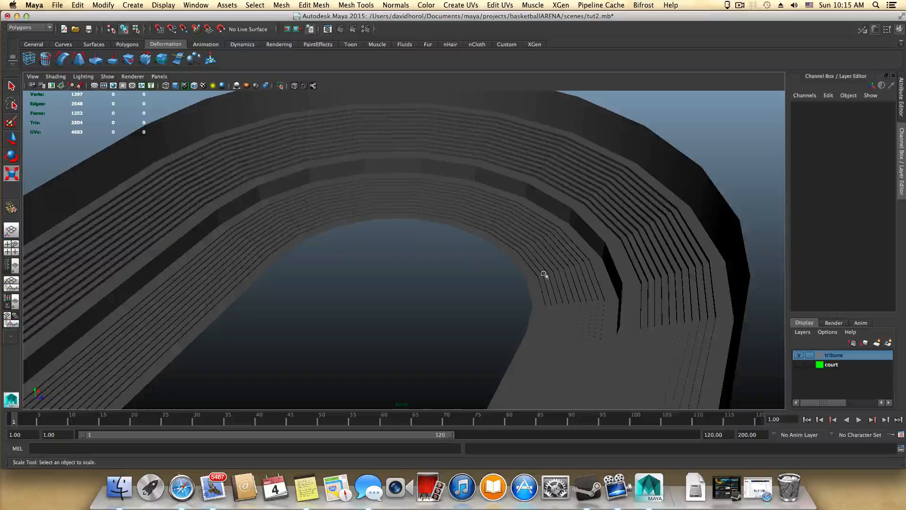
alt+drag(543, 274, 474, 229)
scroll(474, 307, down, 2)
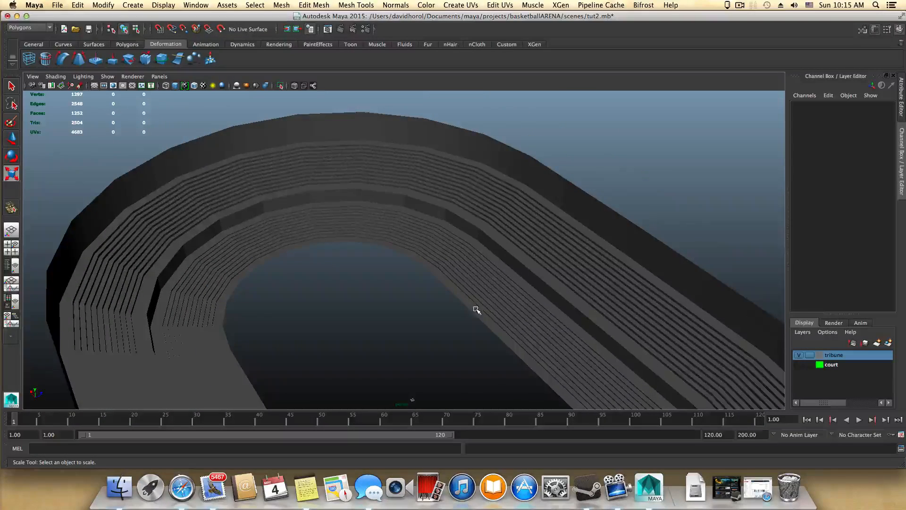
mouse_move(385, 207)
alt+mouse_down()
mouse_move(357, 206)
mouse_move(371, 209)
alt+mouse_up()
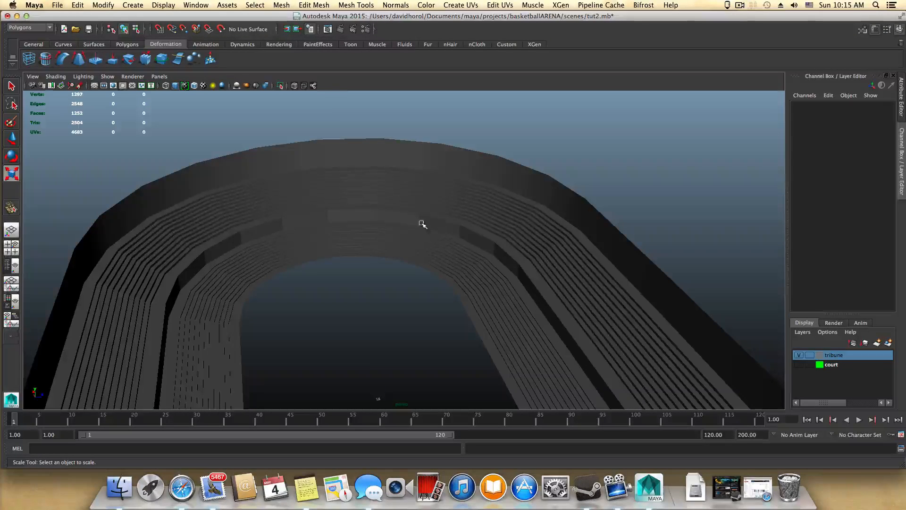
scroll(406, 329, down, 3)
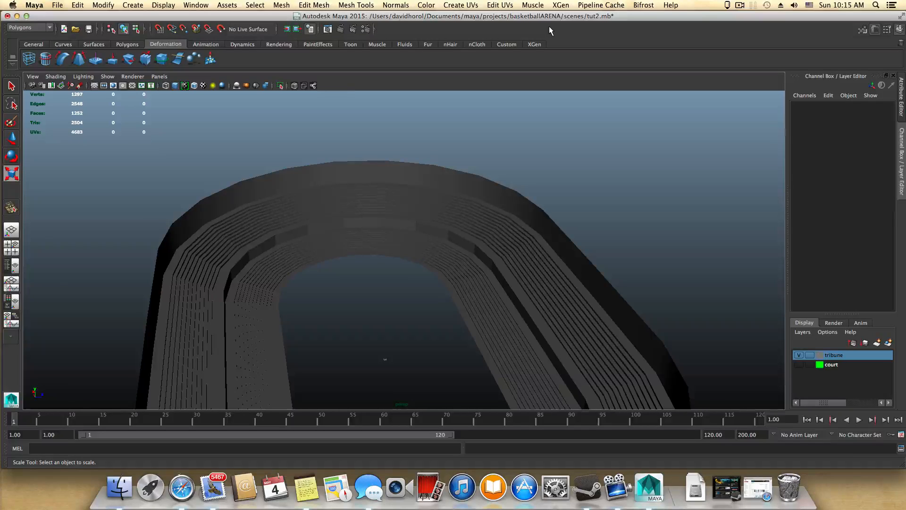
scroll(536, 330, up, 3)
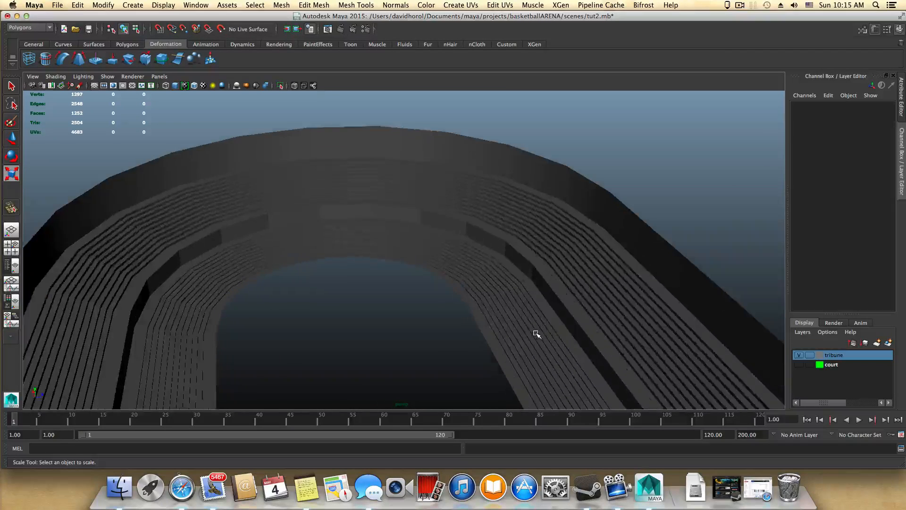
alt+drag(537, 334, 469, 281)
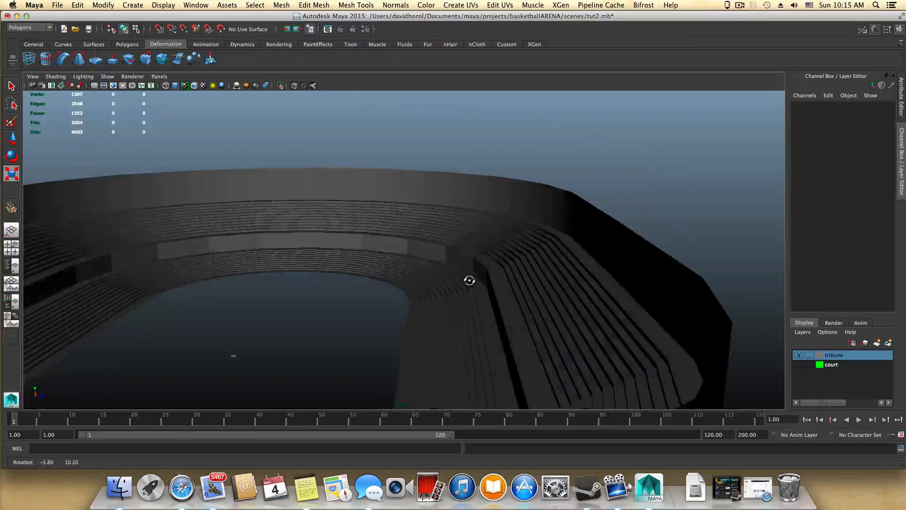
scroll(589, 304, up, 5)
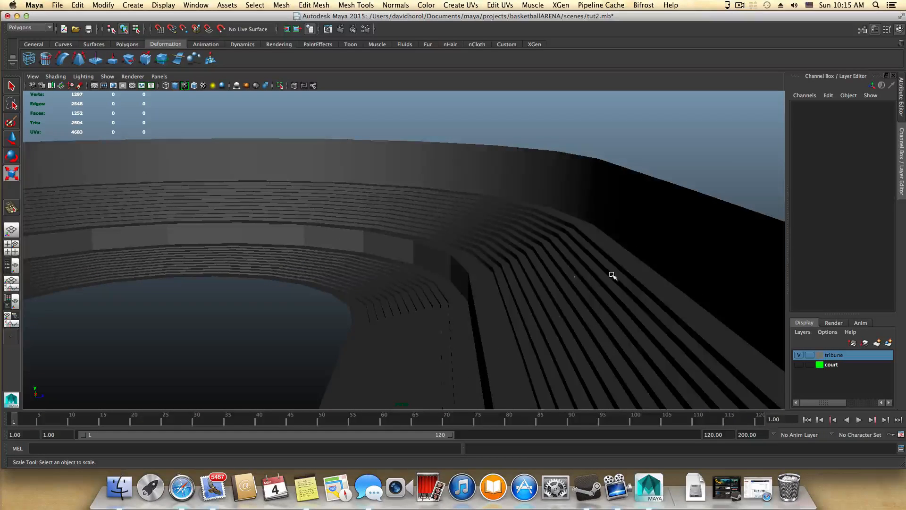
scroll(540, 346, down, 6)
alt+middle_drag(413, 307, 478, 326)
alt+drag(477, 326, 496, 321)
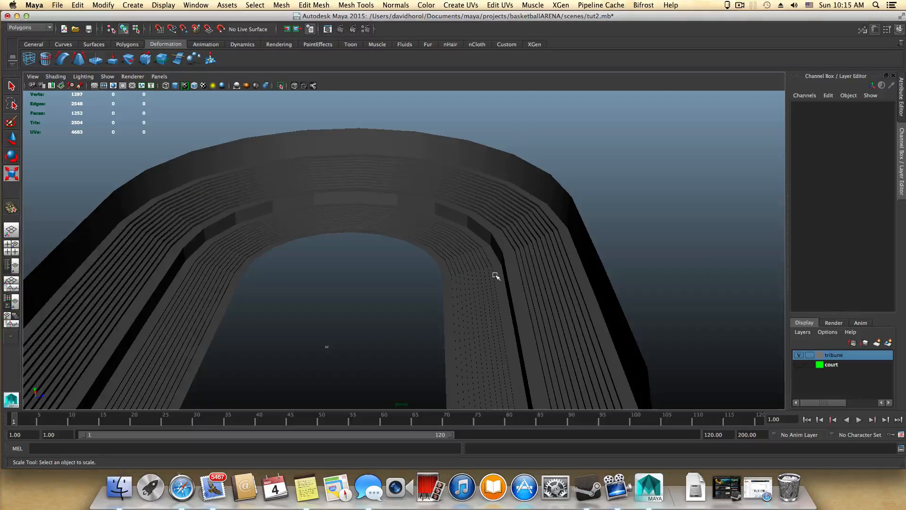
alt+drag(496, 276, 548, 295)
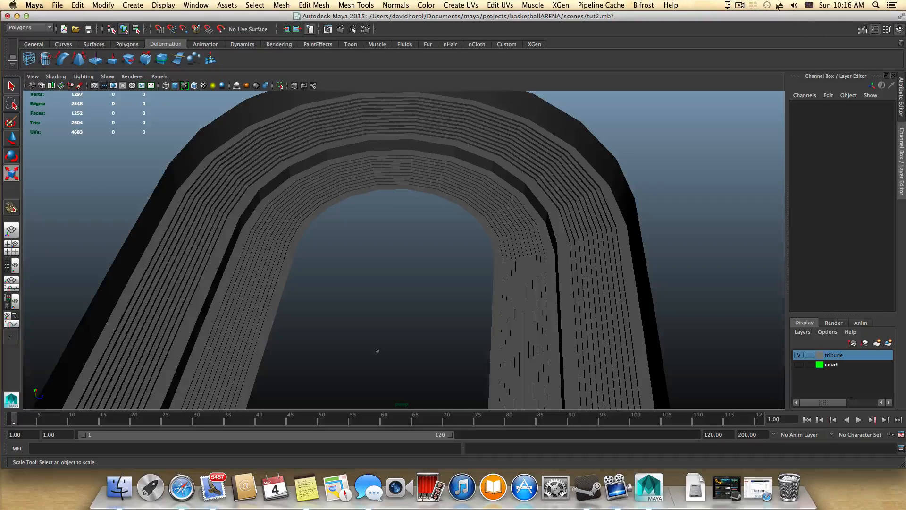
click(740, 6)
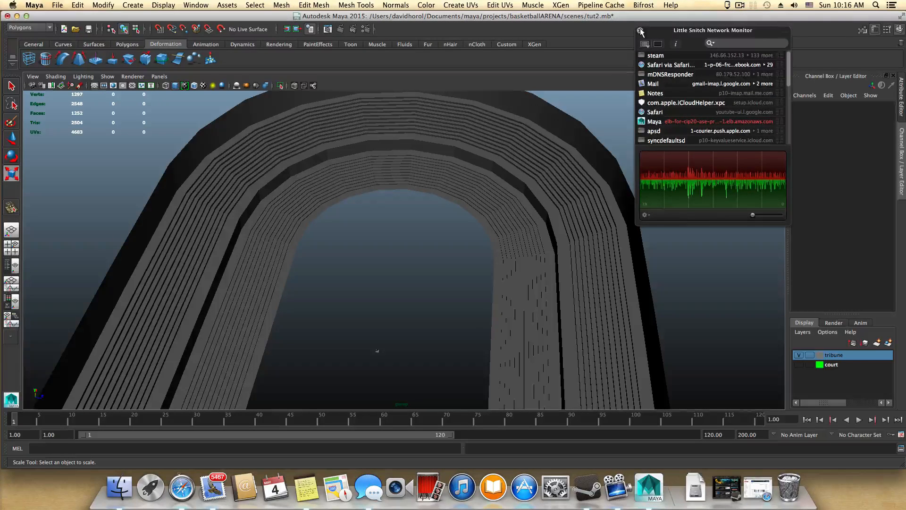